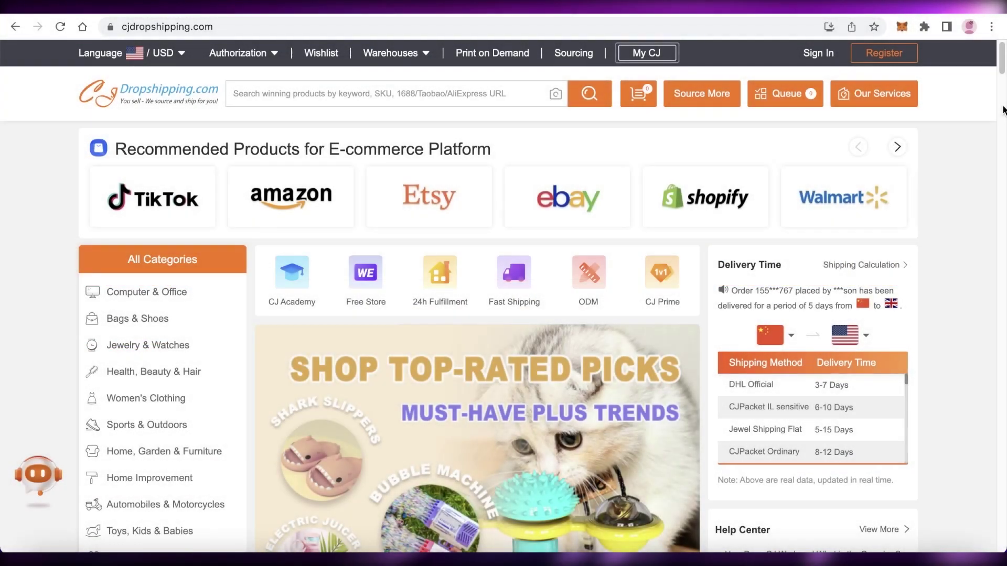
# Scroll through the CJdropshipping homepage to look over the recommended products.
pyautogui.scroll(-7, 979, 148)
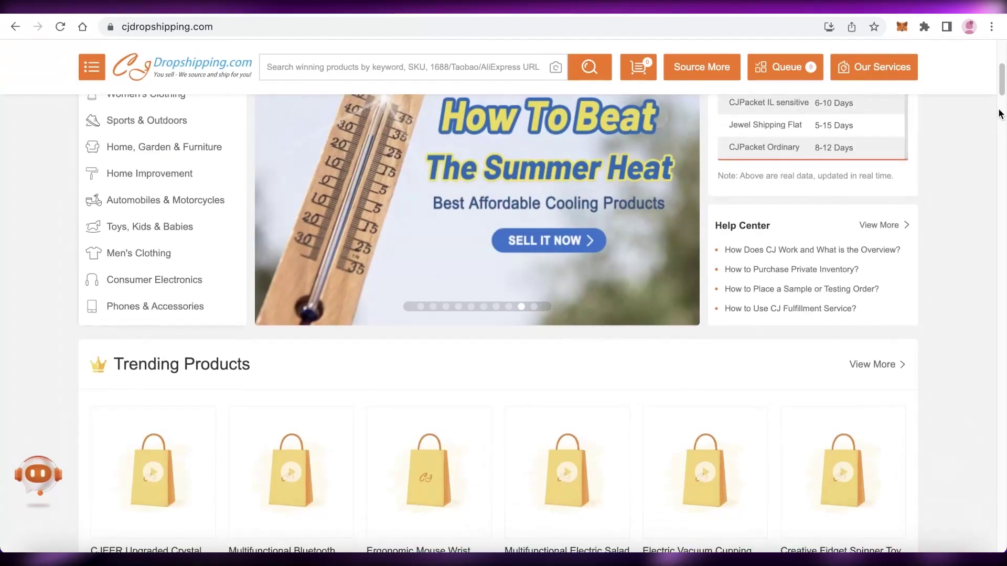
pyautogui.scroll(4, 979, 149)
pyautogui.scroll(3, 980, 148)
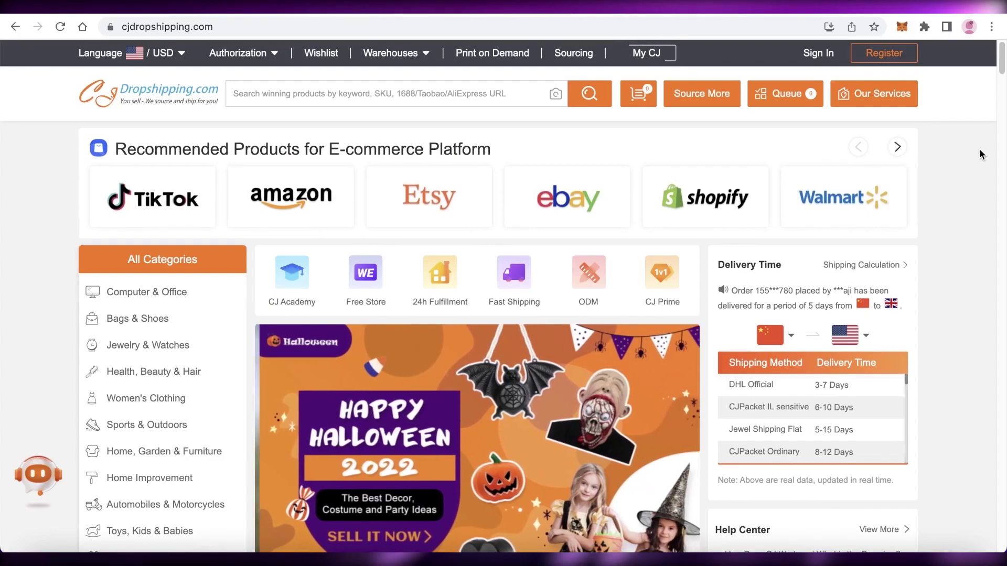
pyautogui.scroll(-6, 979, 149)
pyautogui.scroll(1, 897, 194)
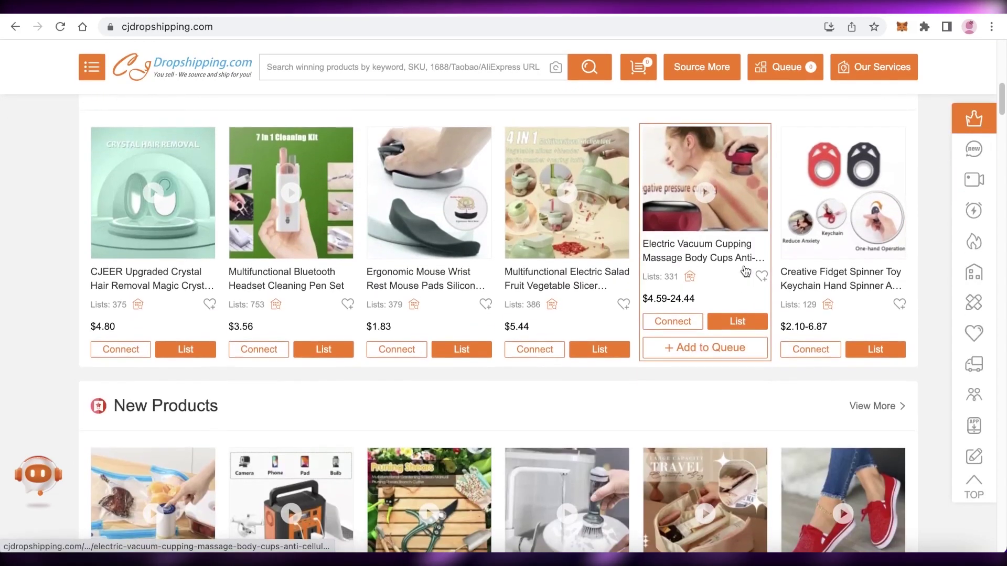
pyautogui.scroll(-5, 753, 267)
pyautogui.scroll(-5, 753, 263)
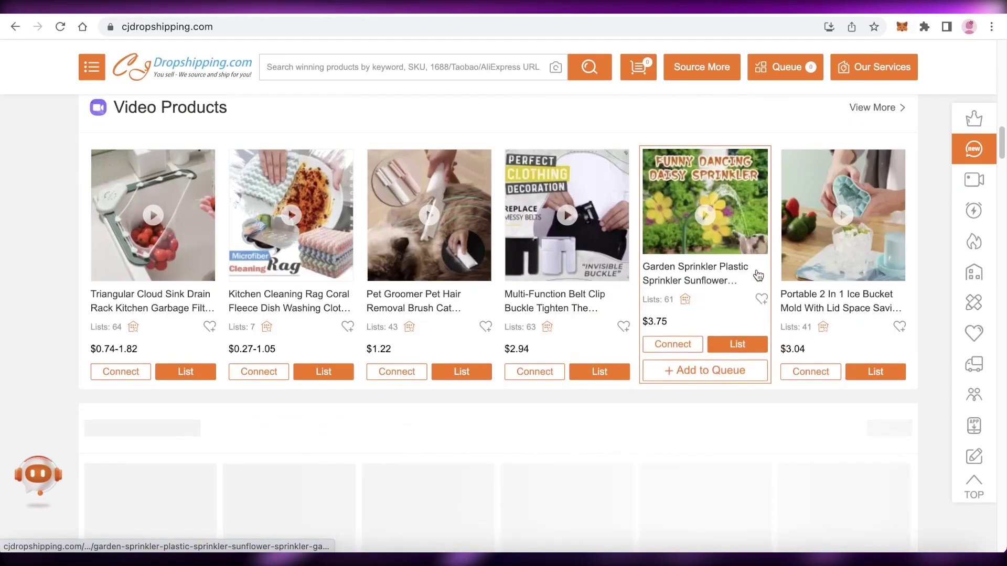
pyautogui.scroll(-10, 751, 290)
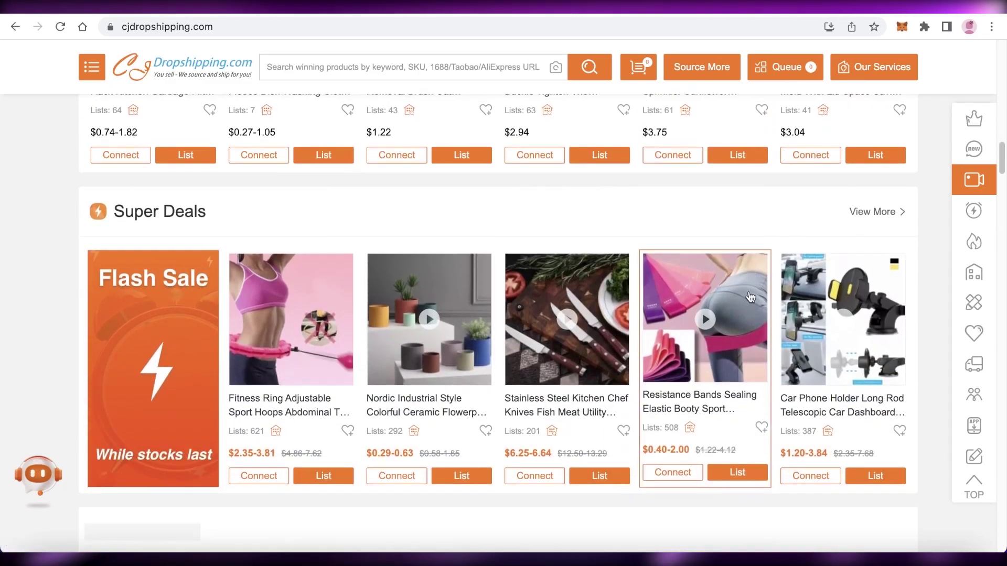
pyautogui.scroll(-1, 753, 299)
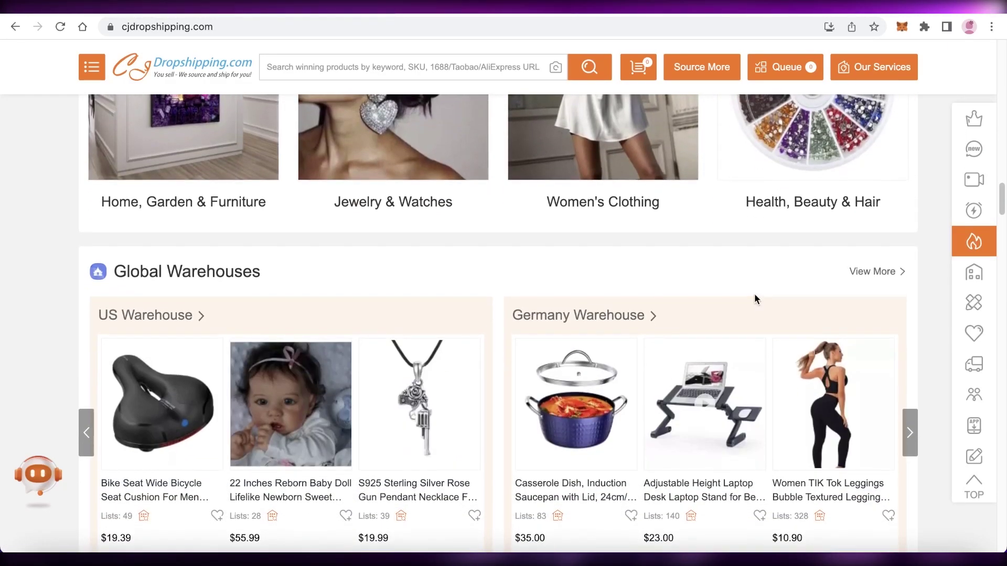
pyautogui.scroll(-3, 725, 280)
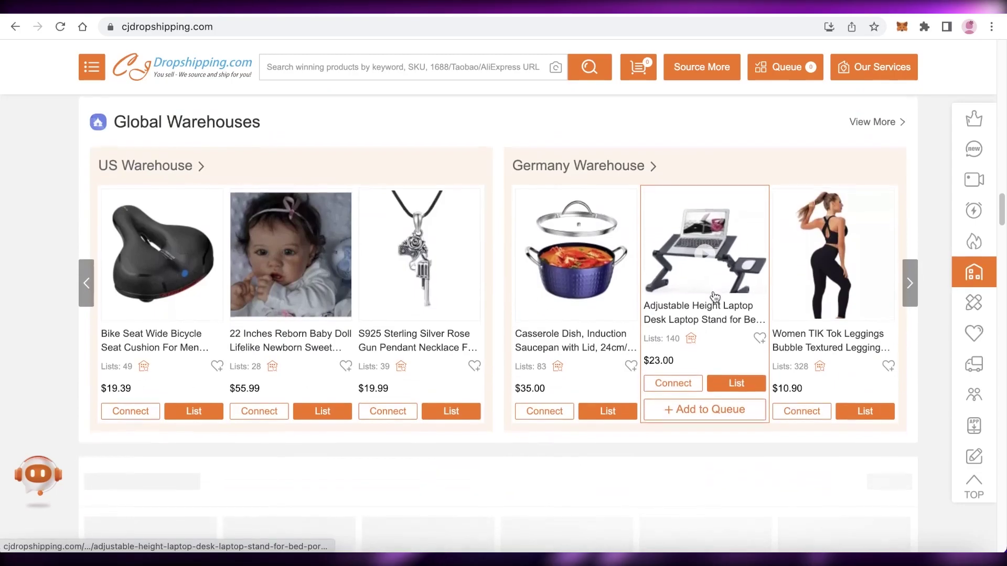
pyautogui.scroll(20, 690, 291)
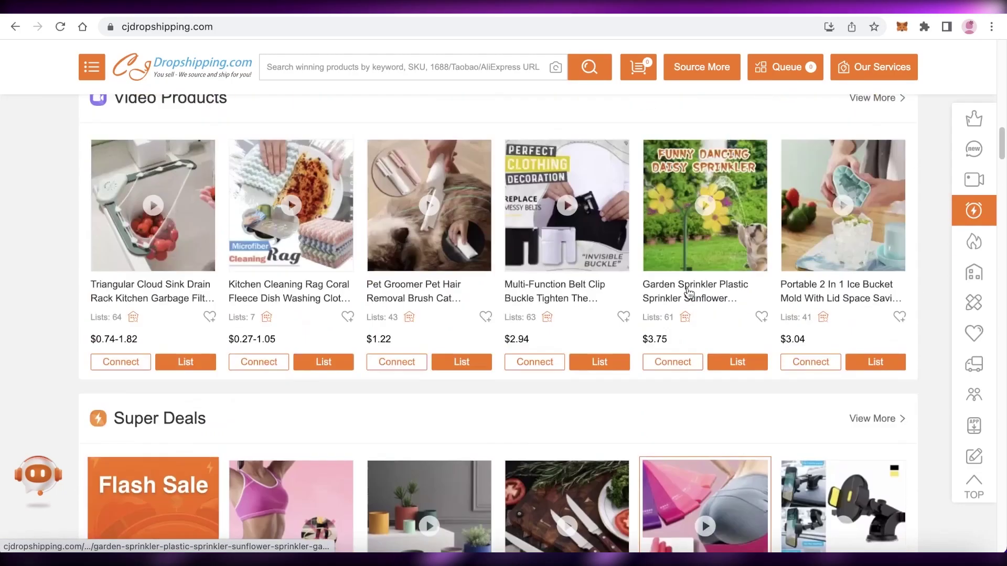
pyautogui.scroll(-6, 679, 305)
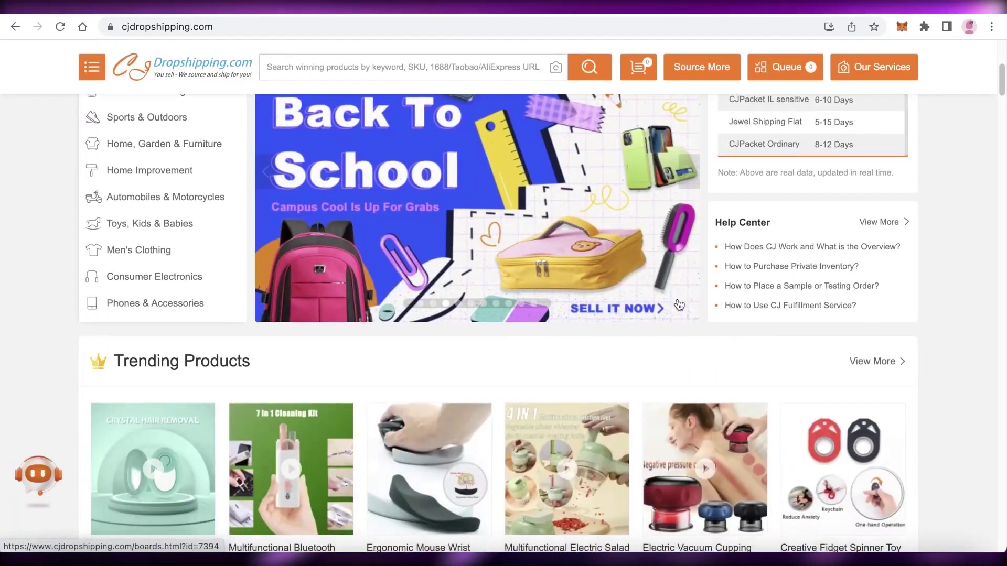
pyautogui.scroll(-3, 679, 305)
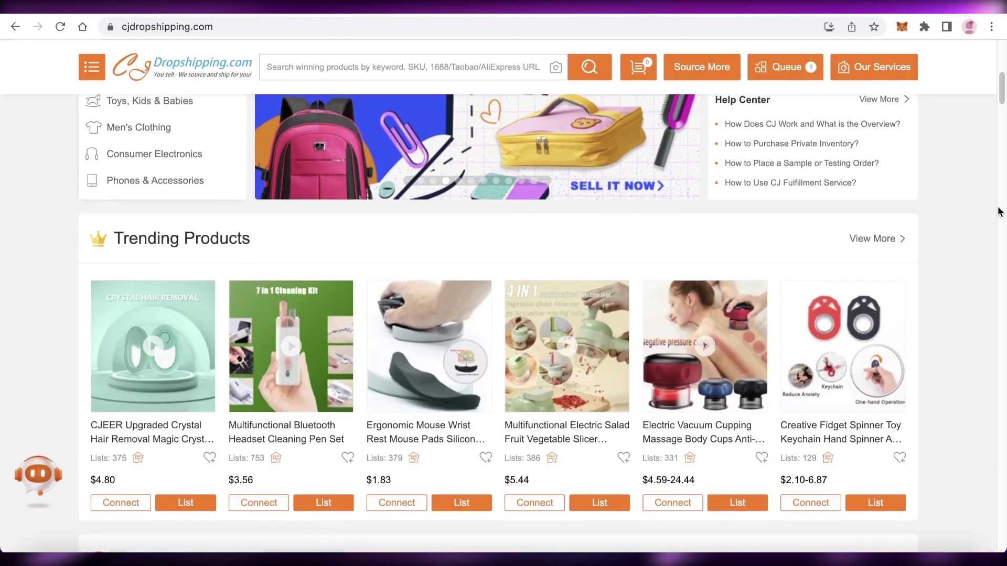
pyautogui.scroll(9, 998, 209)
pyautogui.scroll(-9, 665, 205)
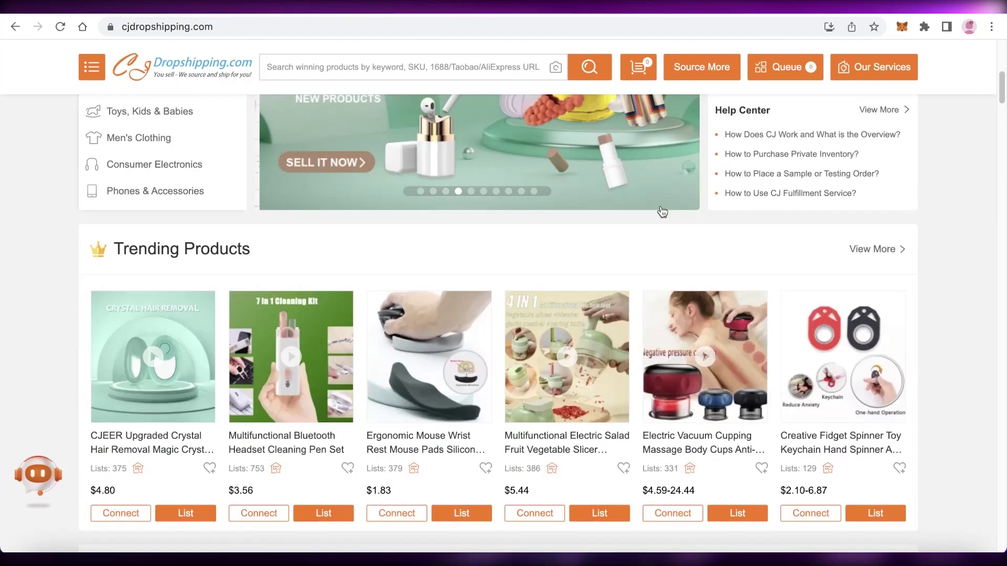
pyautogui.scroll(-5, 657, 224)
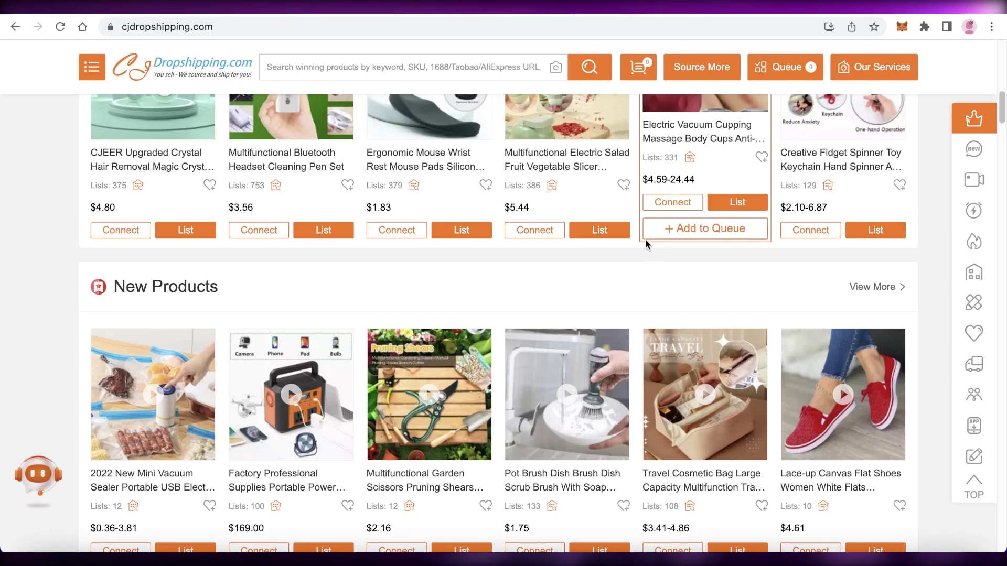
pyautogui.scroll(-2, 658, 236)
pyautogui.scroll(-10, 814, 321)
pyautogui.scroll(8, 815, 306)
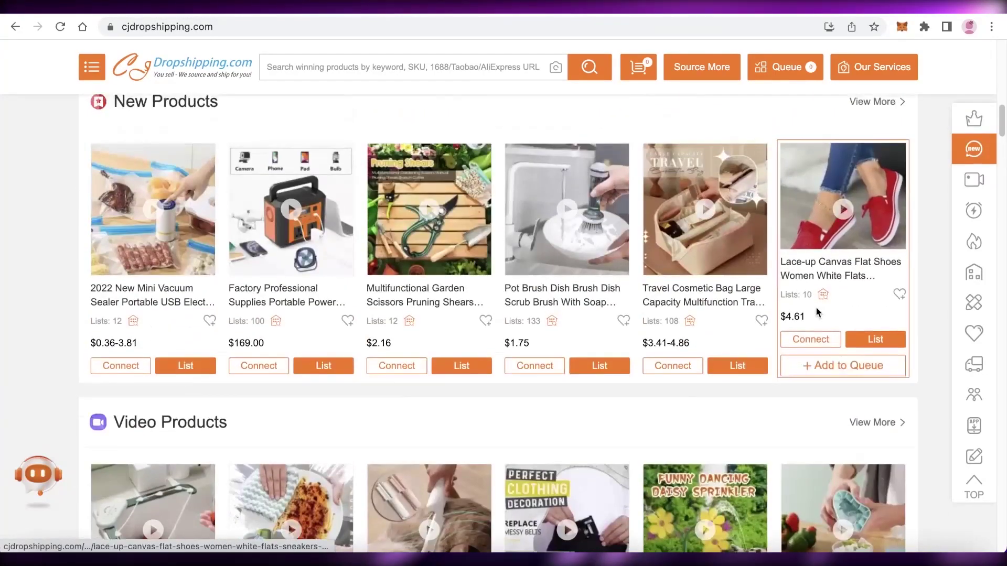
pyautogui.scroll(-10, 819, 302)
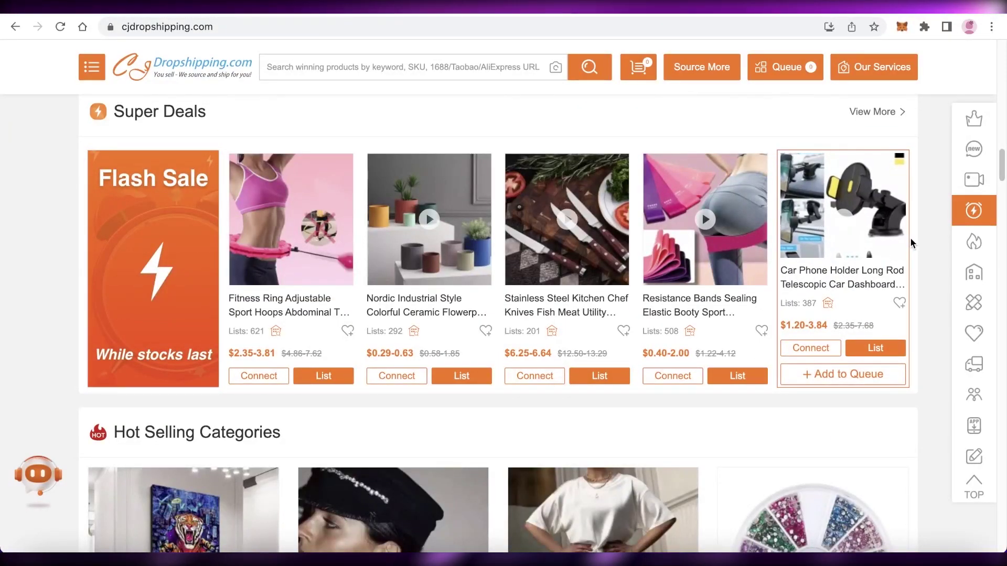
pyautogui.scroll(-10, 912, 252)
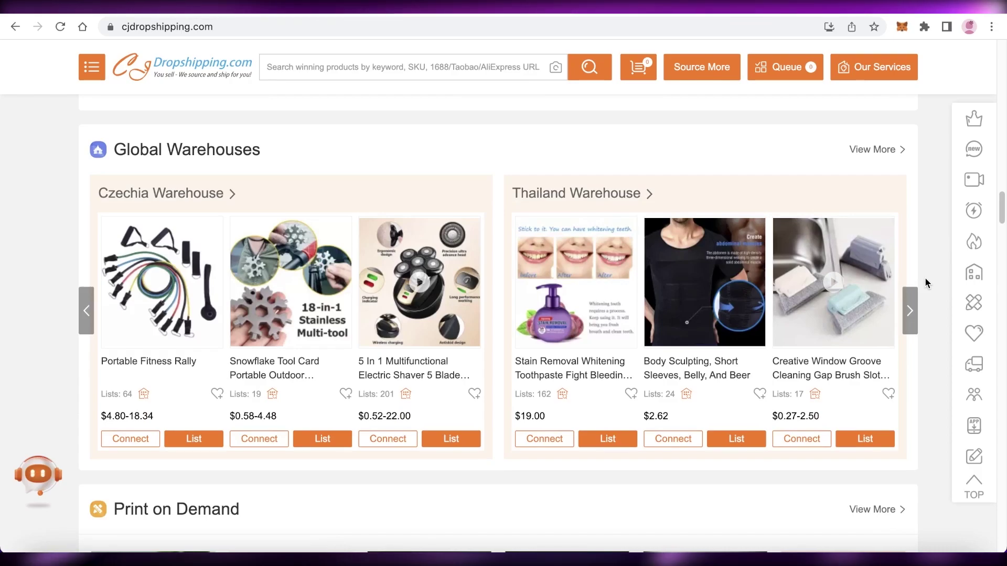
pyautogui.scroll(8, 912, 277)
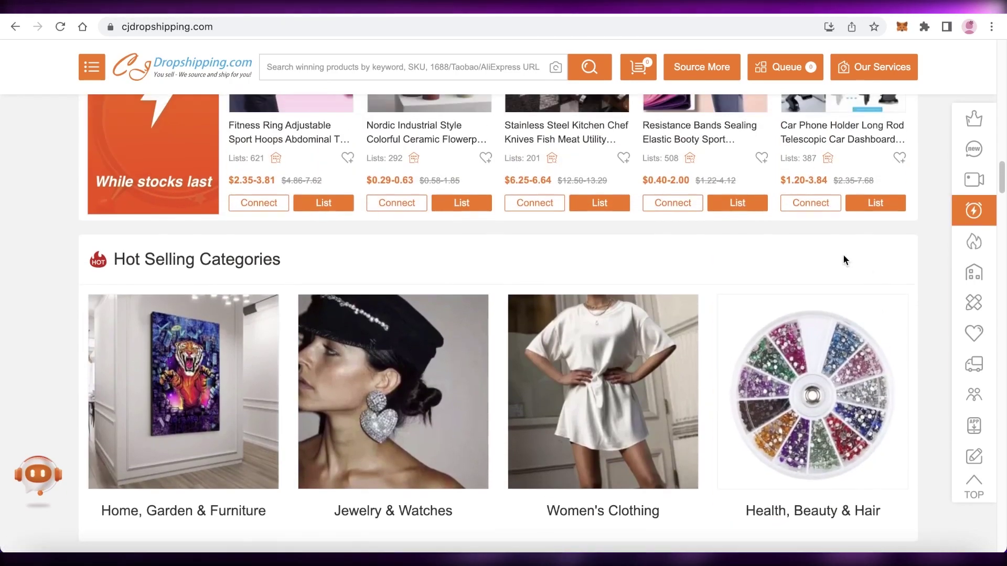
pyautogui.scroll(15, 839, 257)
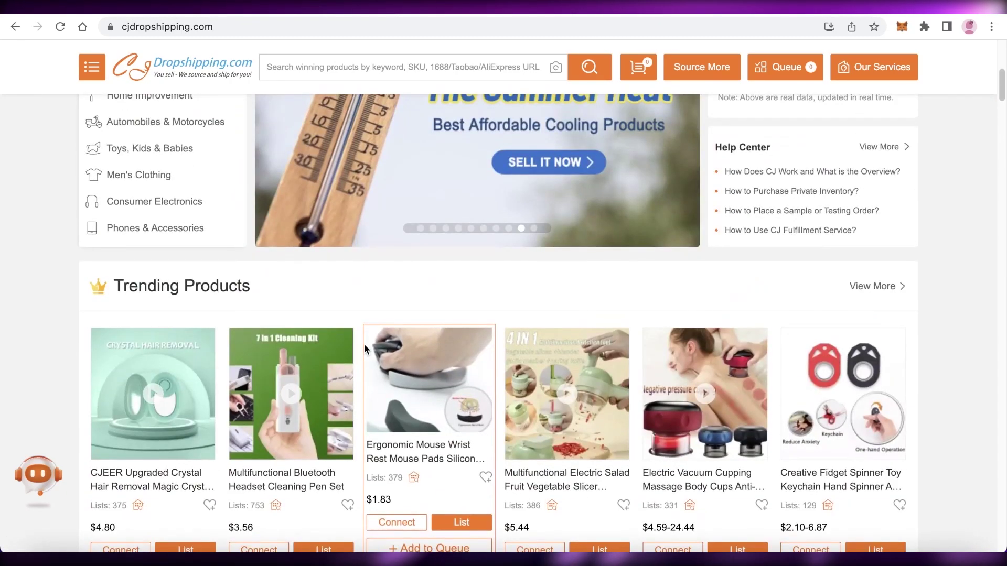
pyautogui.scroll(6, 607, 272)
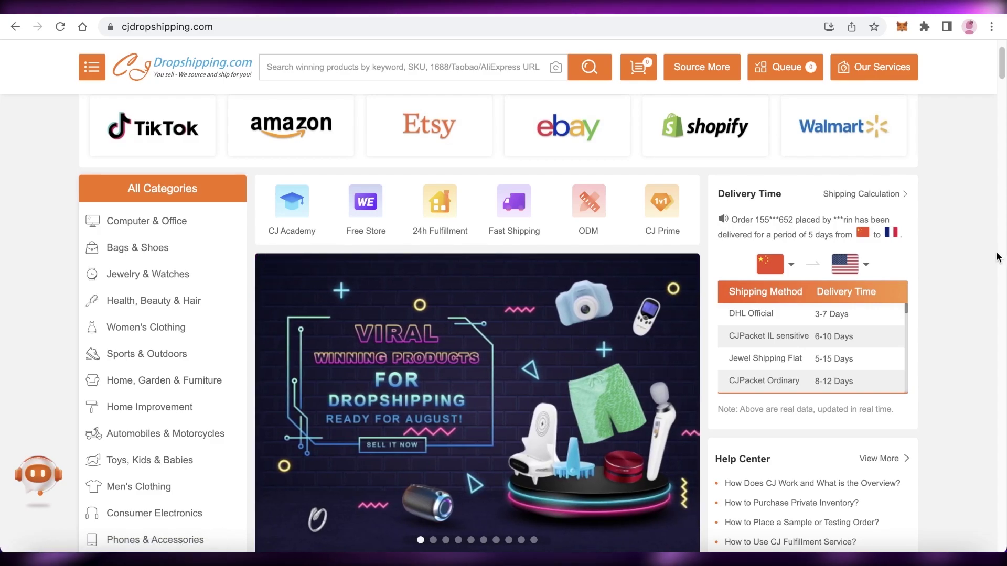
pyautogui.scroll(2, 398, 317)
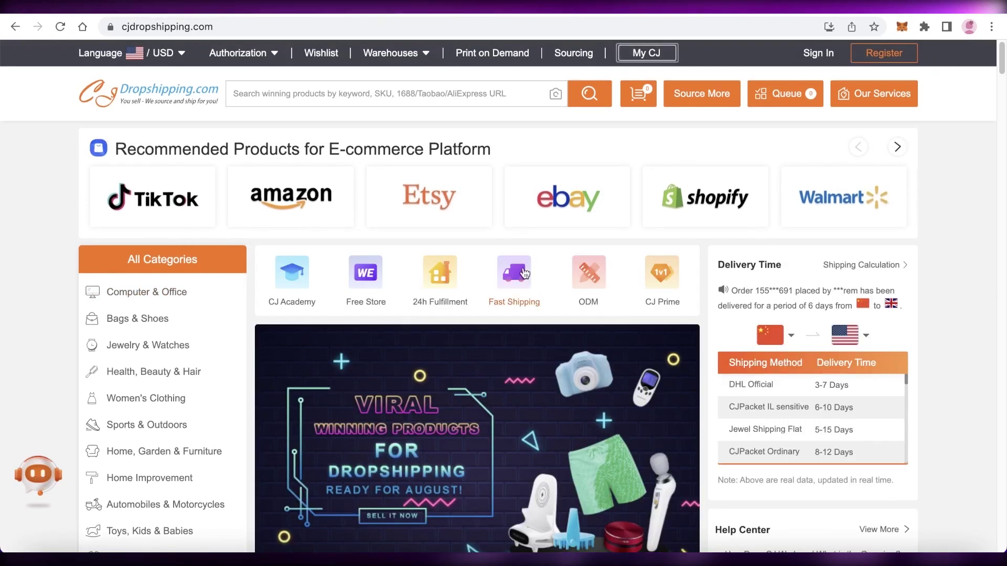
pyautogui.scroll(-3, 153, 420)
pyautogui.moveTo(153, 420)
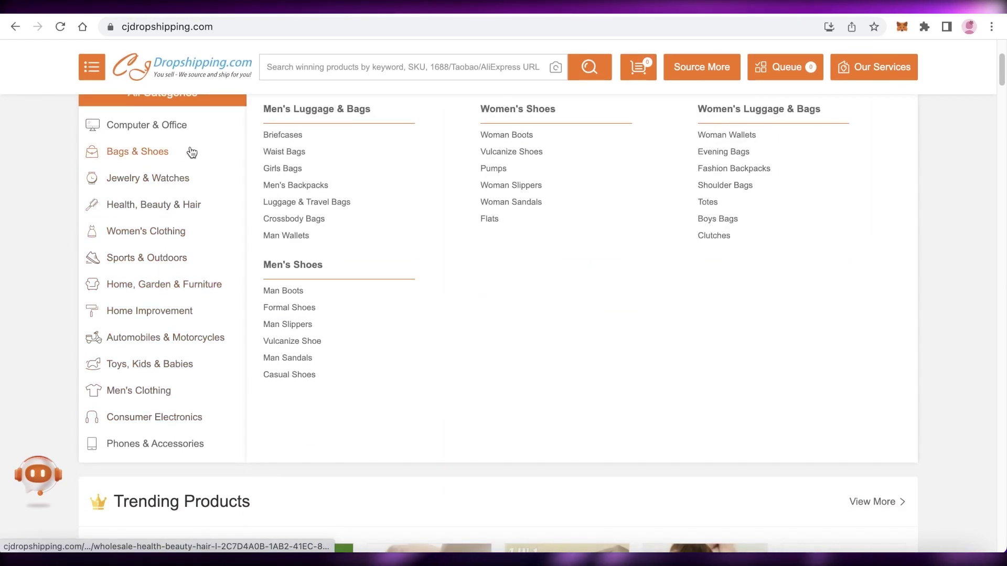
pyautogui.moveTo(178, 198)
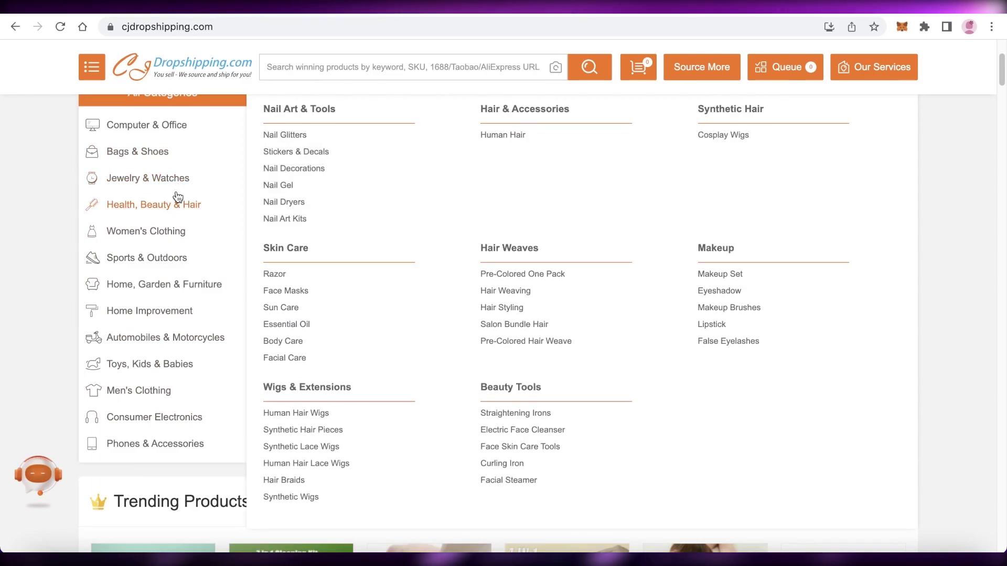
pyautogui.moveTo(152, 308)
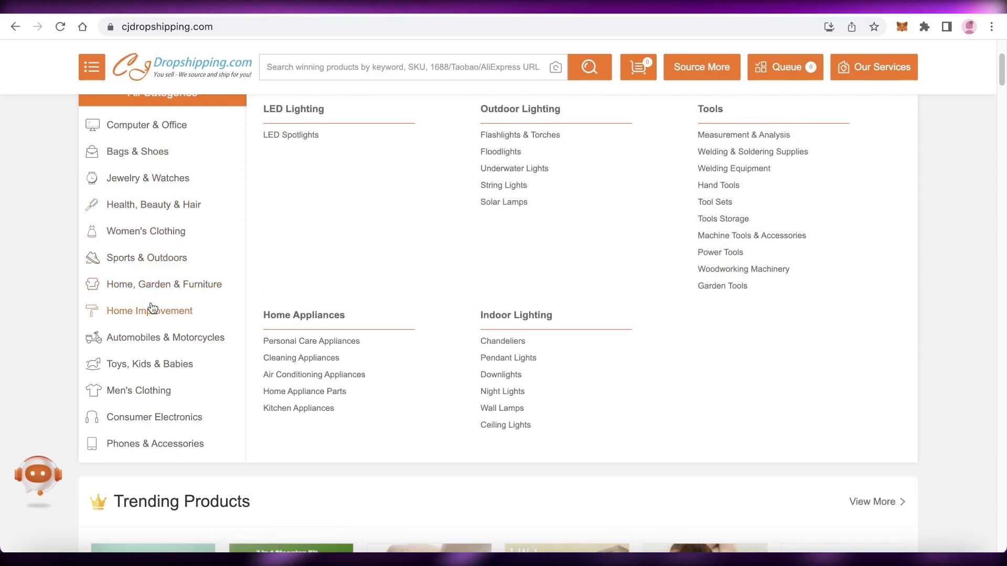
pyautogui.moveTo(142, 242)
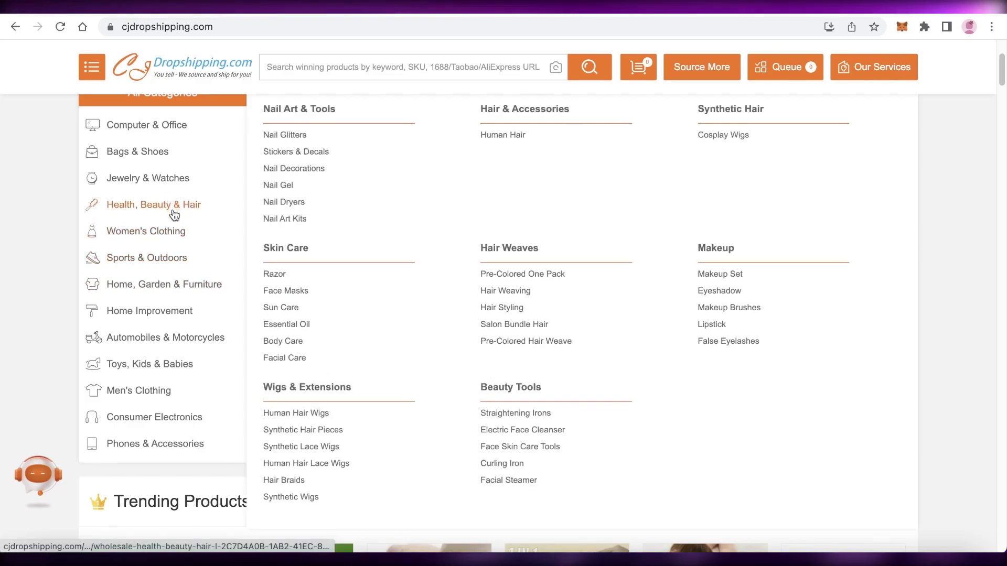
pyautogui.moveTo(172, 224)
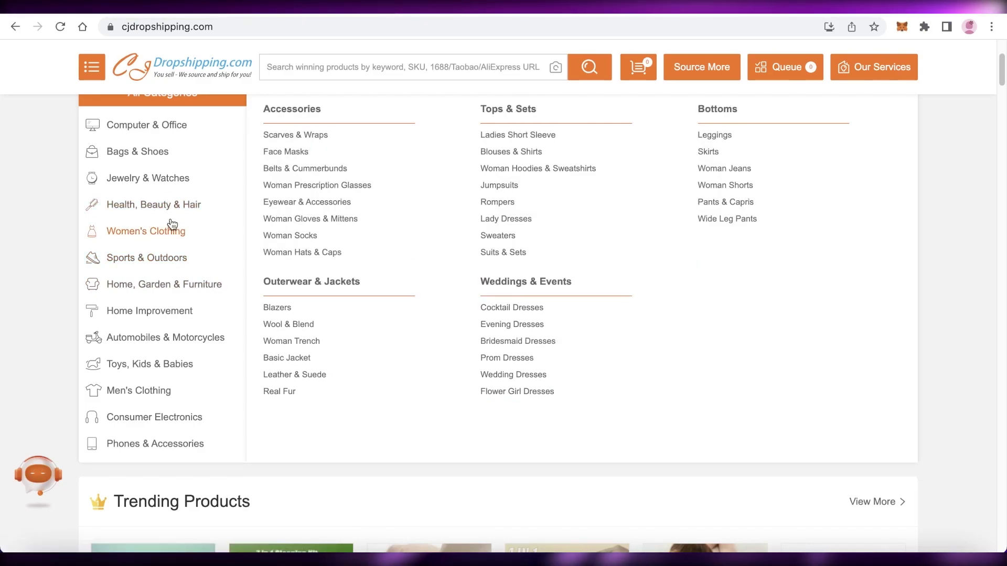
pyautogui.scroll(3, 970, 147)
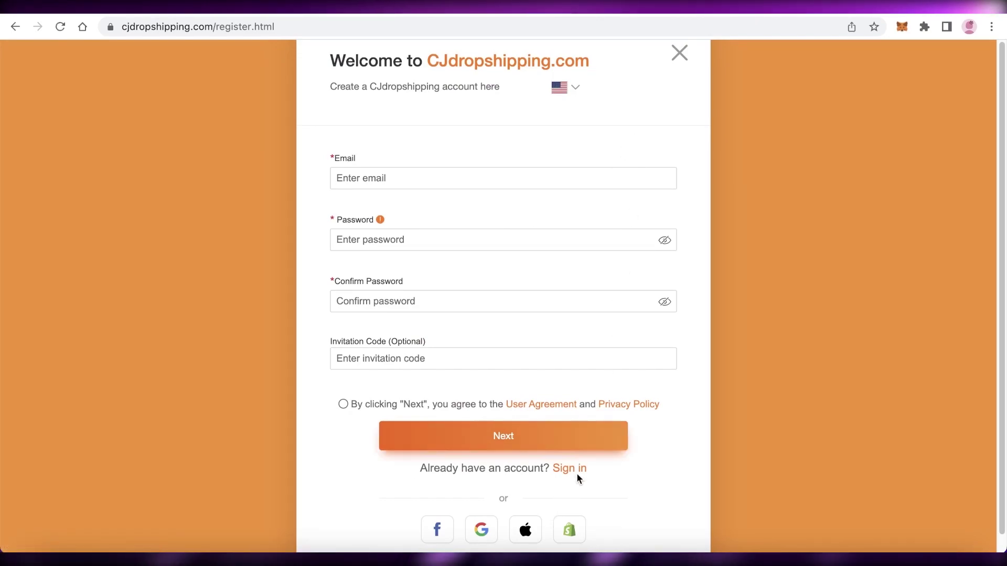
# Log in to the existing CJdropshipping account and land back on the homepage.
pyautogui.click(578, 474)
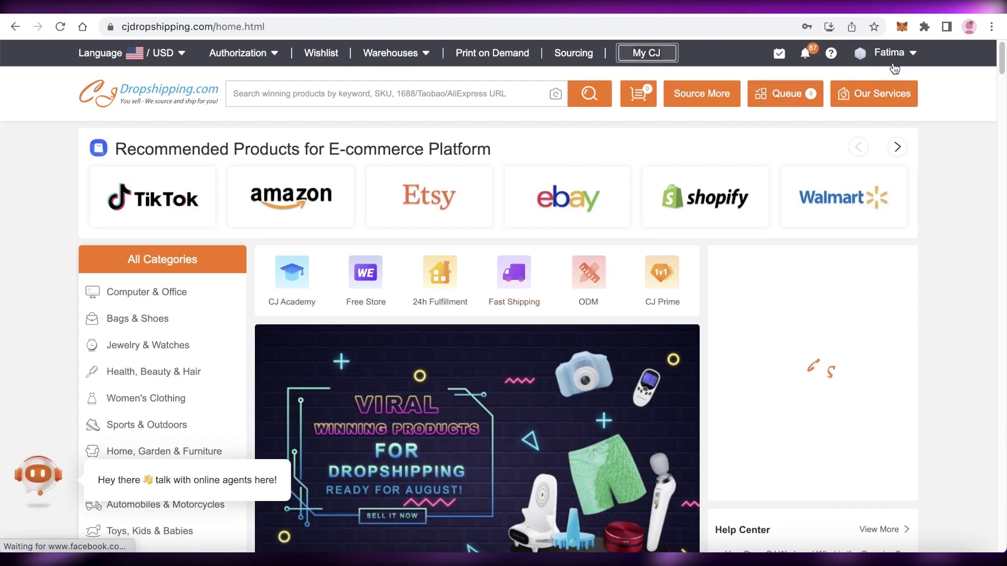
pyautogui.scroll(-5, 486, 190)
pyautogui.scroll(5, 486, 190)
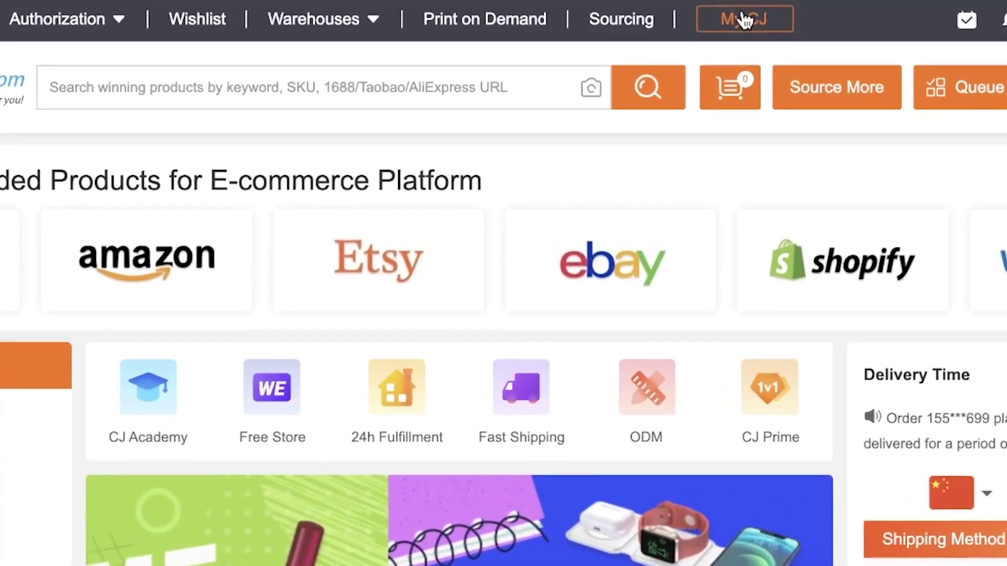
# Open the My CJ dashboard and collapse its sidebar section.
pyautogui.click(721, 27)
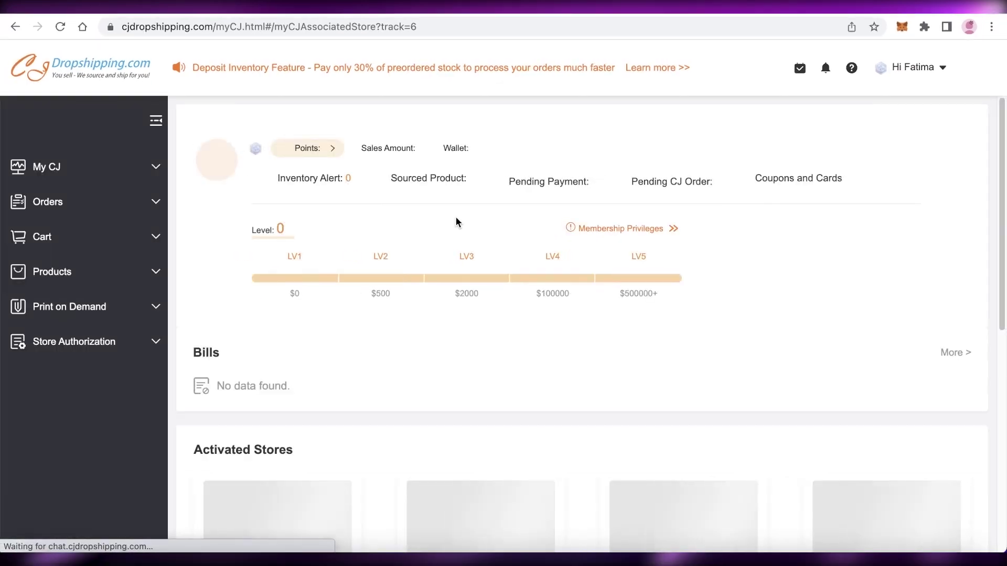
pyautogui.click(111, 168)
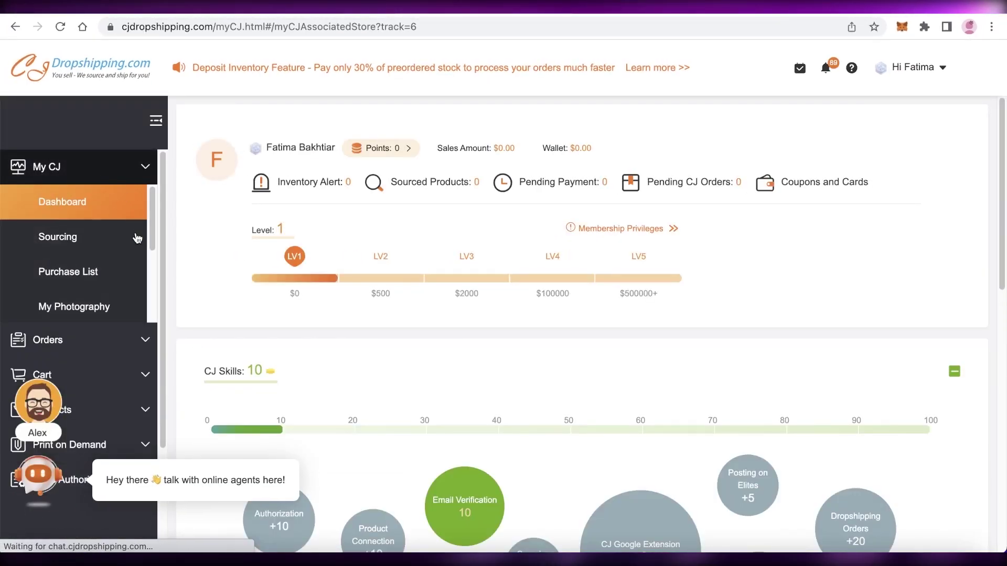
pyautogui.scroll(-6, 773, 244)
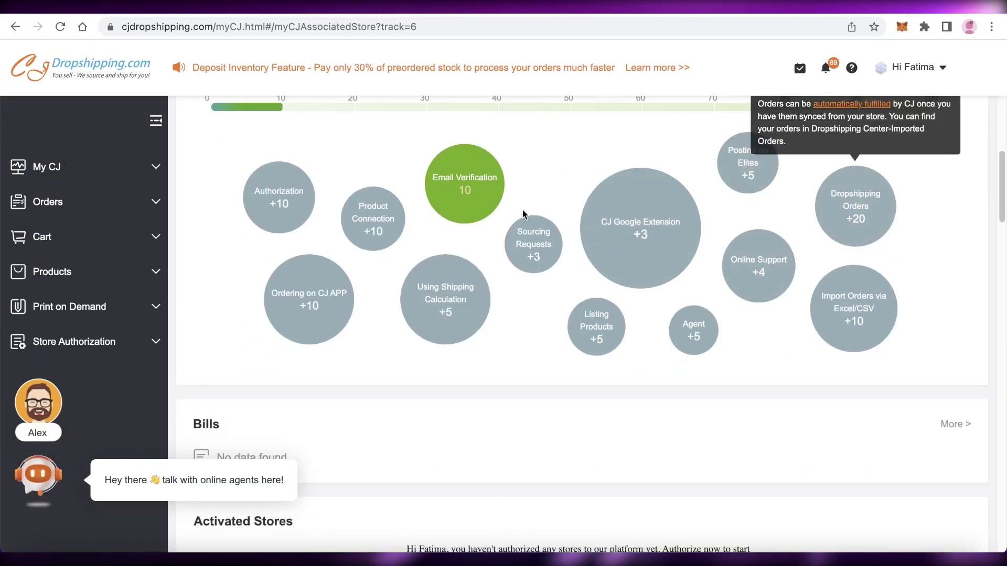
pyautogui.scroll(7, 552, 328)
pyautogui.moveTo(273, 270)
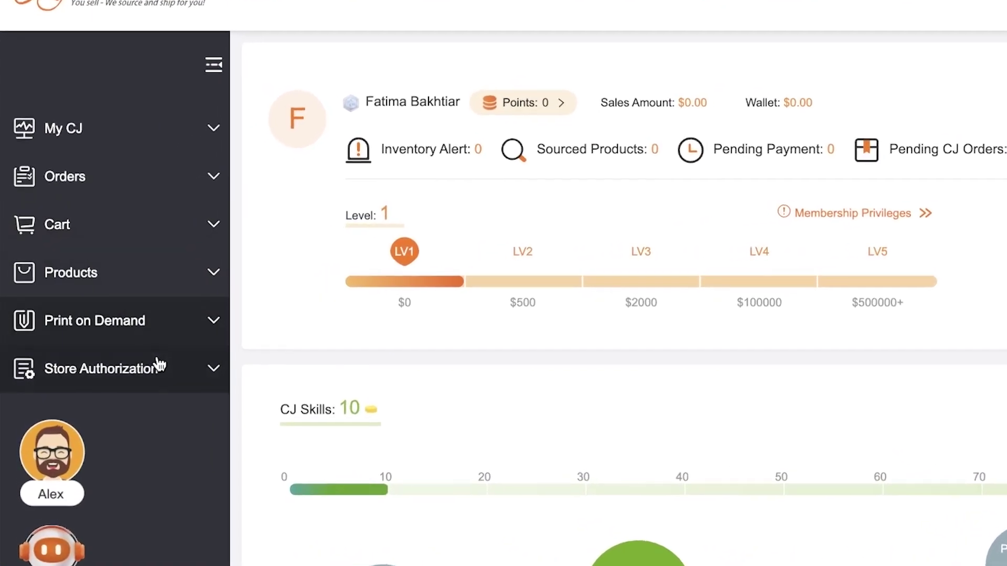
# Expand Store Authorization in the sidebar and choose Wix from the platform list.
pyautogui.click(165, 376)
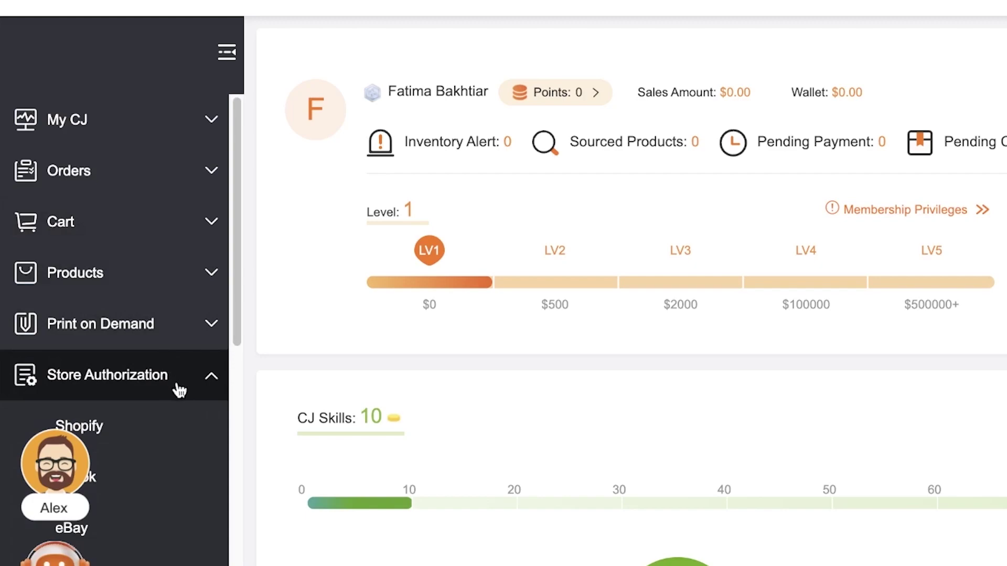
pyautogui.scroll(-3, 157, 398)
pyautogui.scroll(-3, 63, 222)
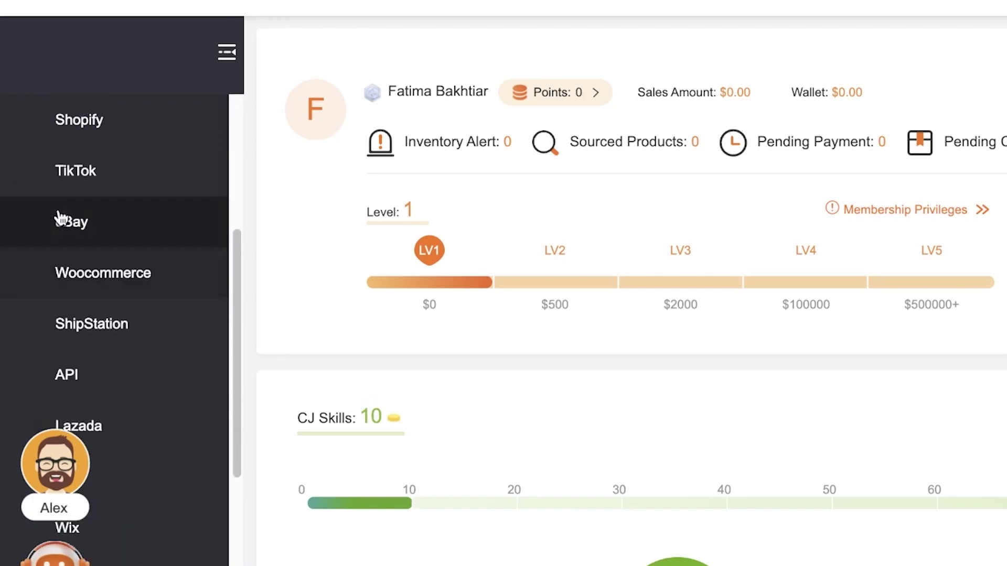
pyautogui.scroll(3, 60, 218)
pyautogui.click(58, 119)
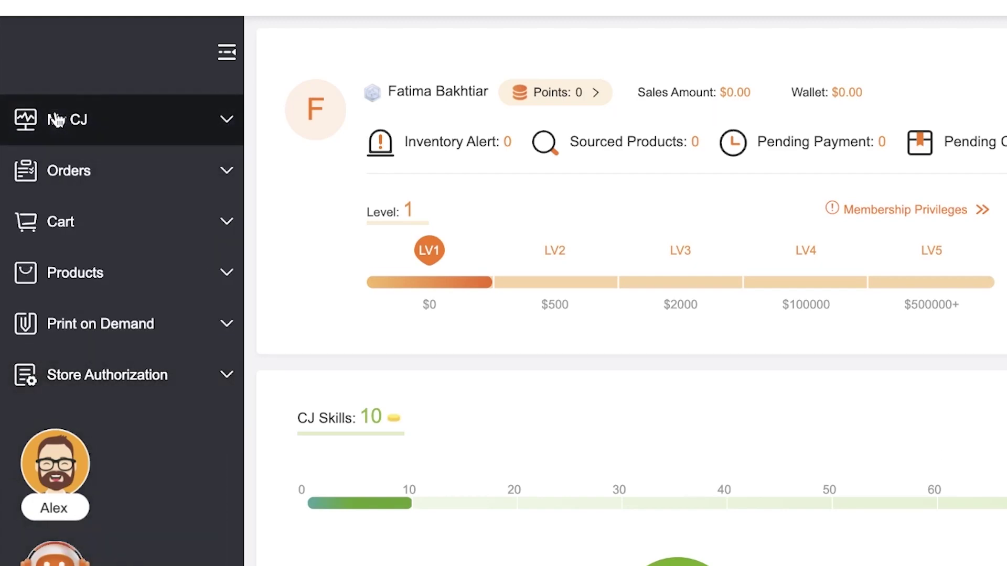
pyautogui.click(222, 376)
pyautogui.scroll(-10, 157, 281)
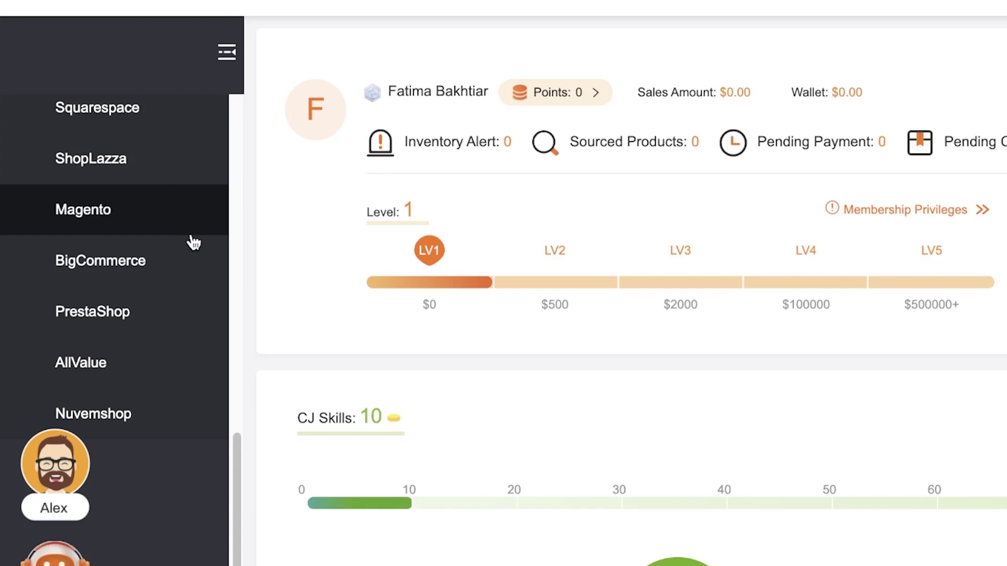
pyautogui.scroll(6, 194, 242)
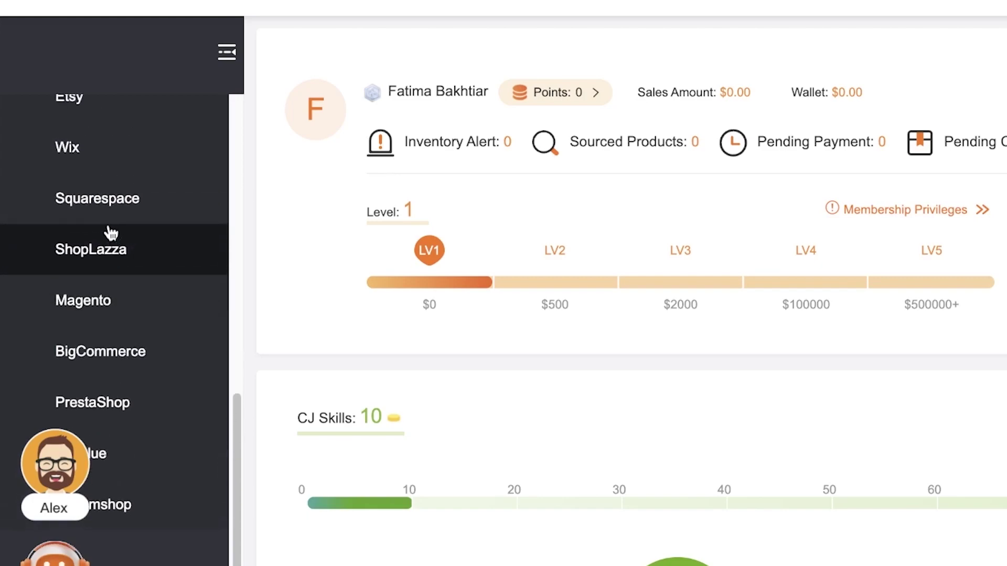
pyautogui.scroll(4, 54, 204)
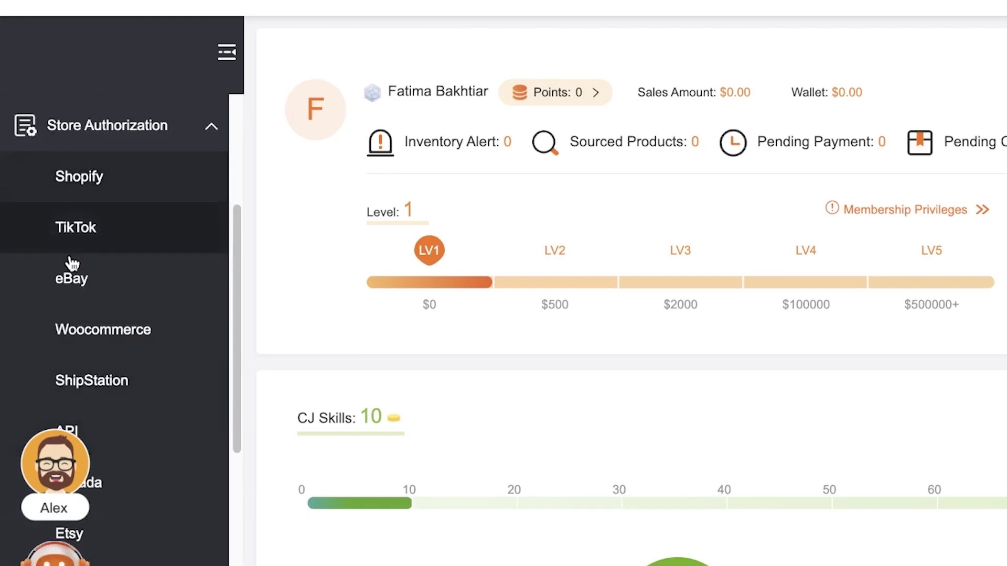
pyautogui.scroll(-1, 68, 261)
pyautogui.scroll(-6, 91, 341)
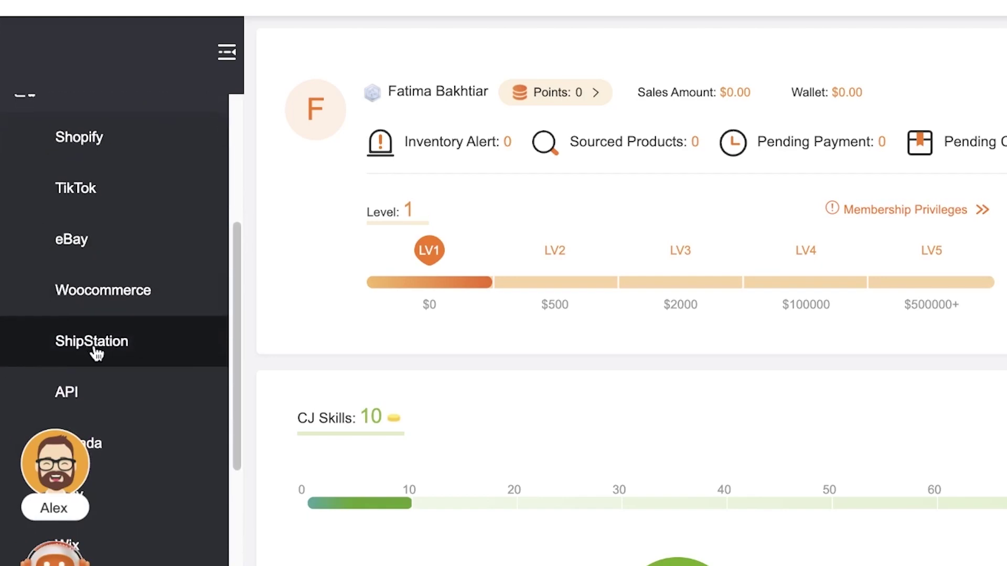
pyautogui.scroll(-3, 138, 381)
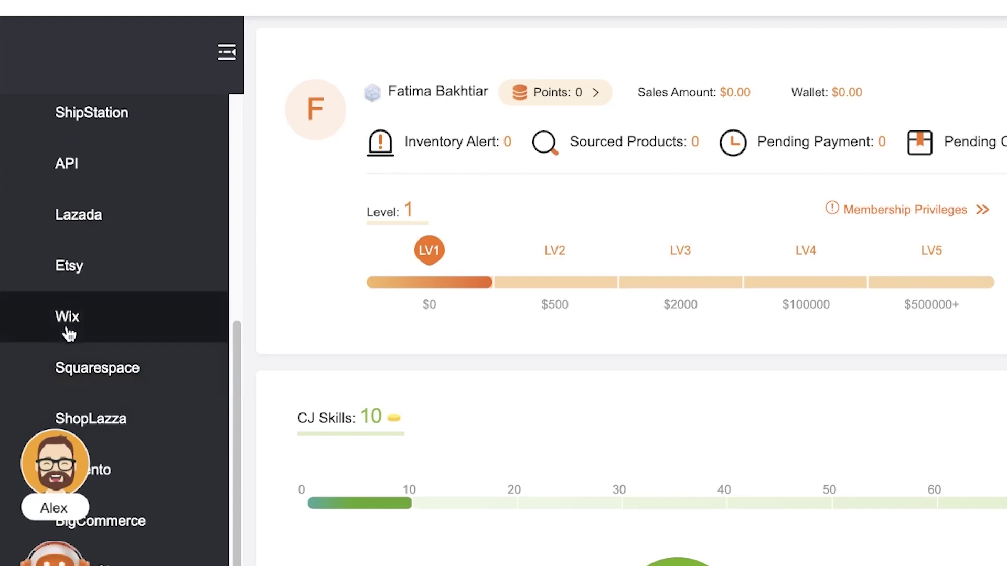
pyautogui.click(69, 333)
# Start the Connect Wix process to reach Wix's Select Site list.
pyautogui.scroll(-10, 68, 330)
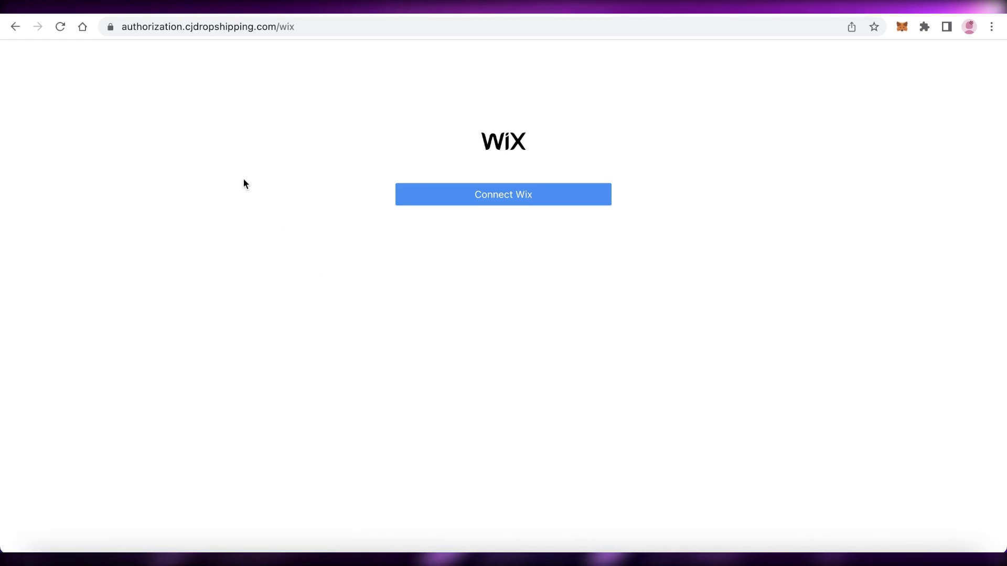
pyautogui.click(520, 196)
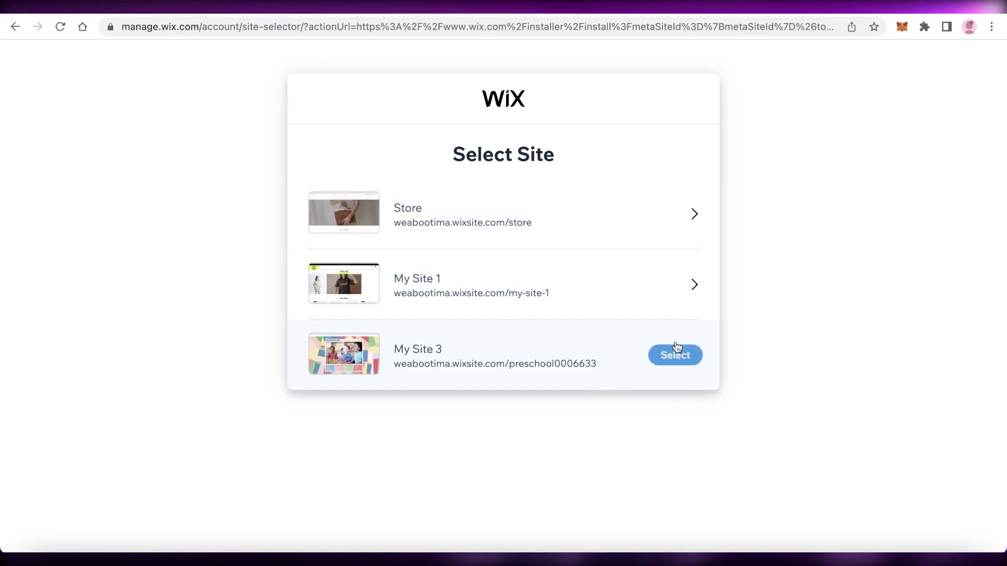
# Connect My Site 3 to CJdropshipping, then return to the CJdropshipping homepage.
pyautogui.click(688, 203)
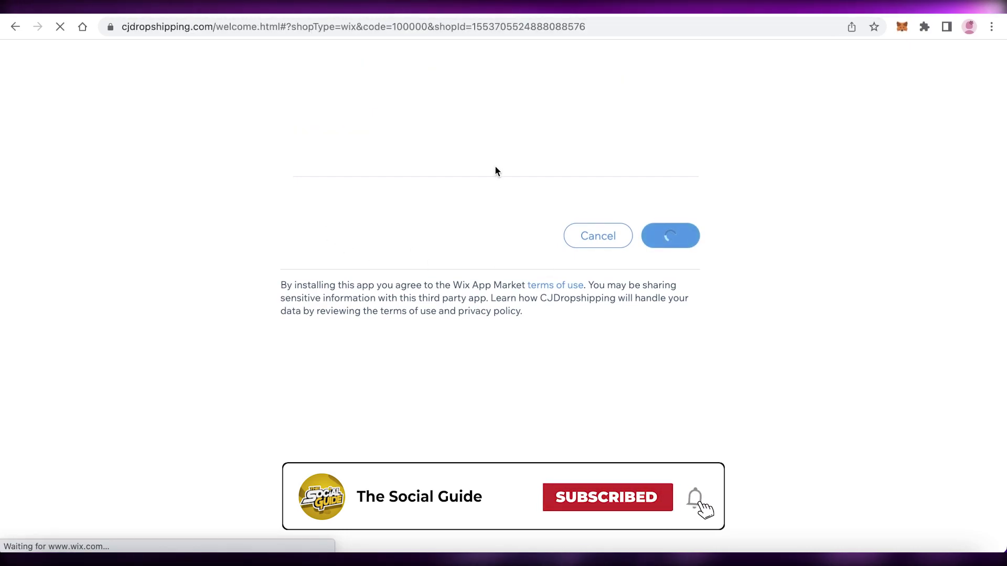
pyautogui.scroll(-2, 849, 231)
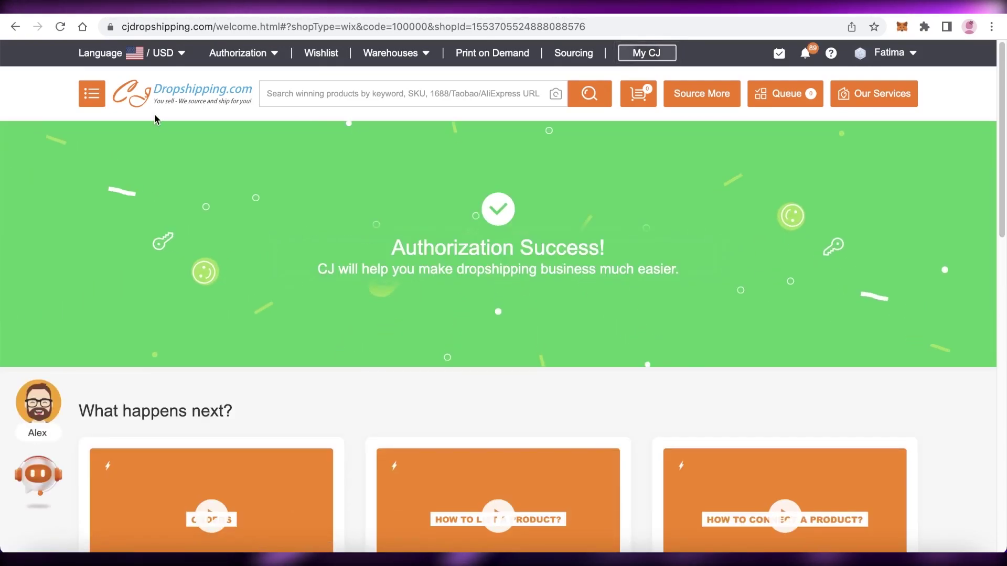
pyautogui.click(168, 89)
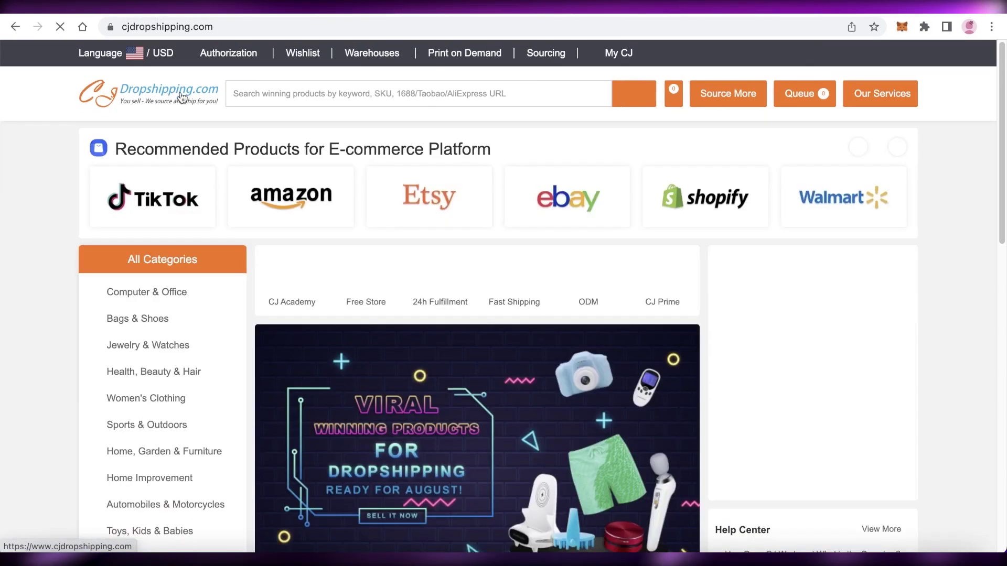
pyautogui.scroll(-2, 696, 215)
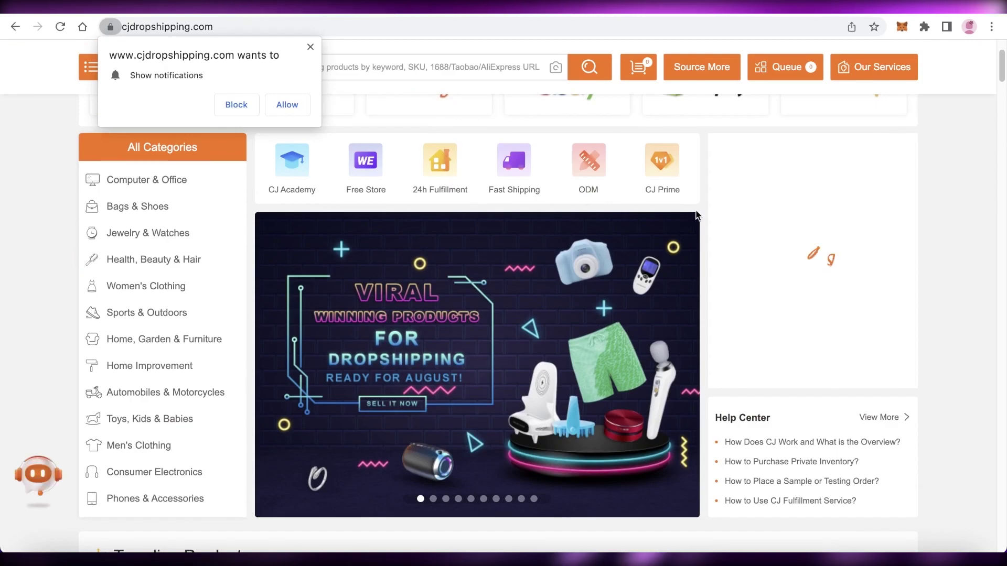
# Block the notification prompt and scroll the homepage's recommended products.
pyautogui.click(216, 107)
pyautogui.scroll(2, 420, 214)
pyautogui.scroll(-10, 422, 217)
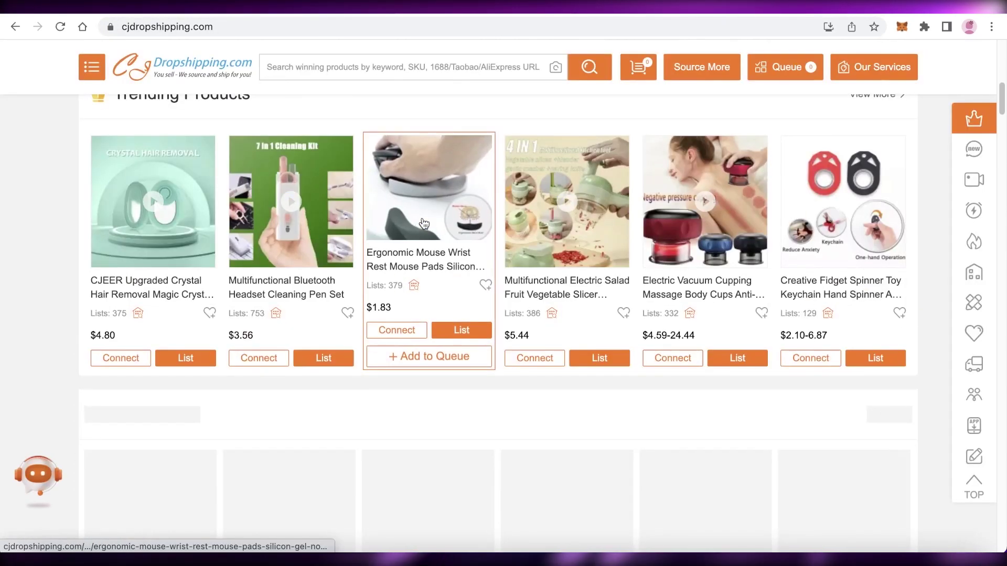
pyautogui.scroll(-3, 422, 218)
pyautogui.scroll(2, 881, 309)
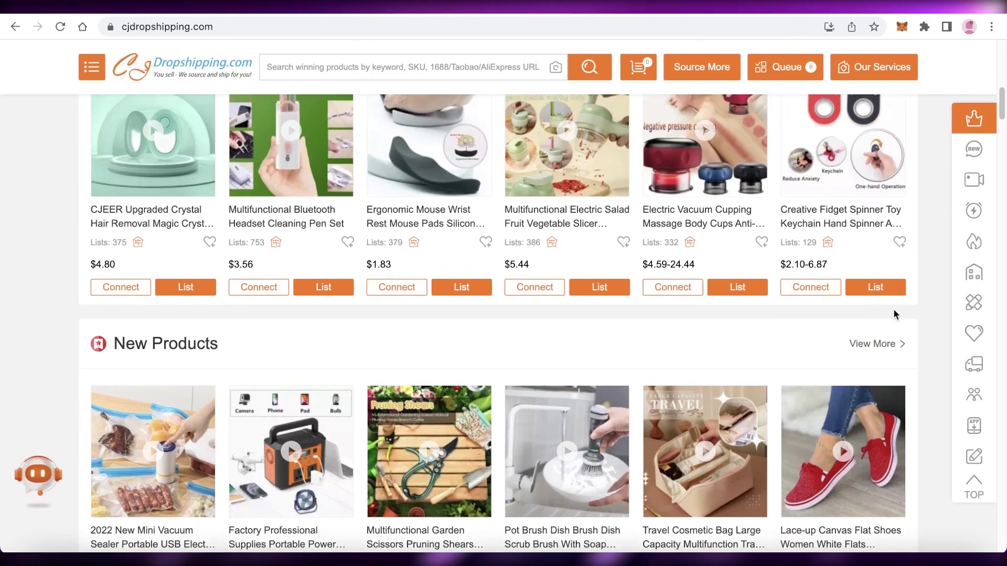
pyautogui.scroll(10, 892, 312)
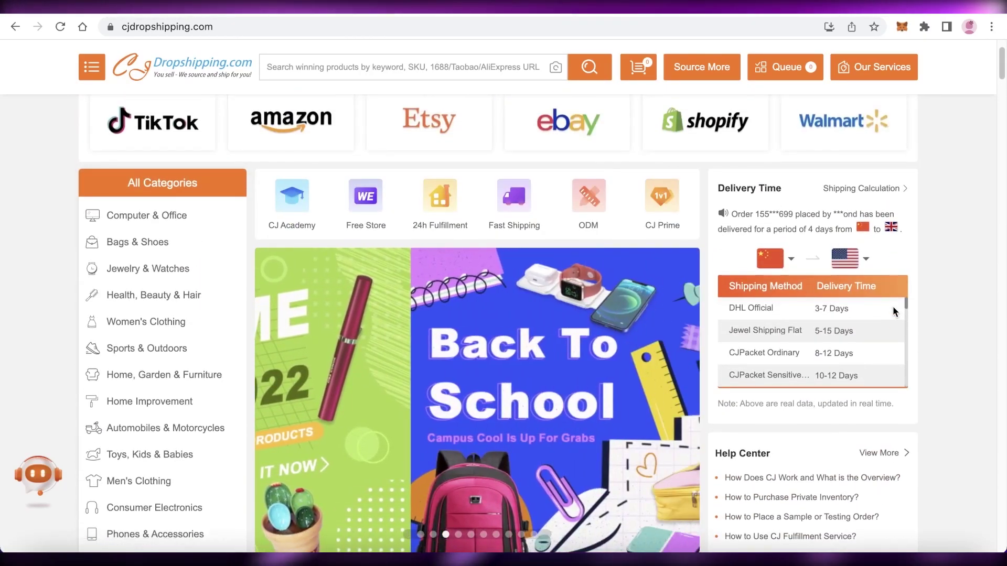
pyautogui.scroll(-3, 826, 326)
pyautogui.scroll(-6, 968, 312)
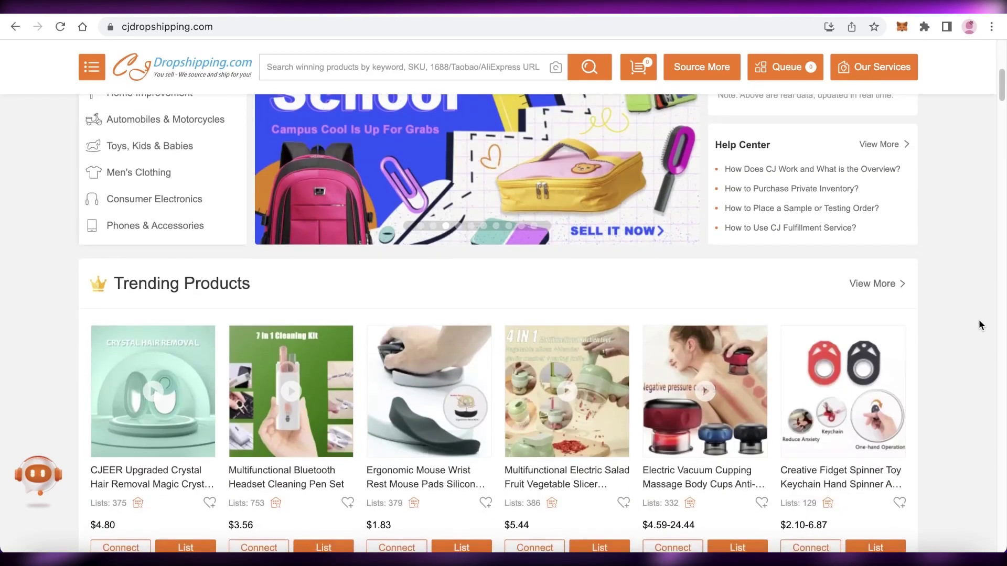
pyautogui.scroll(-8, 978, 325)
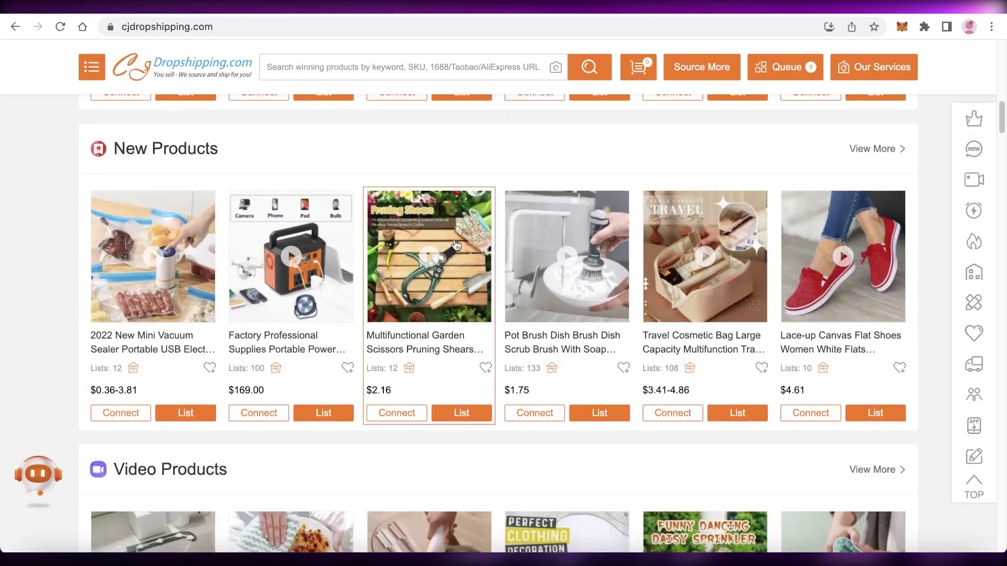
pyautogui.scroll(-4, 607, 286)
pyautogui.scroll(-1, 607, 287)
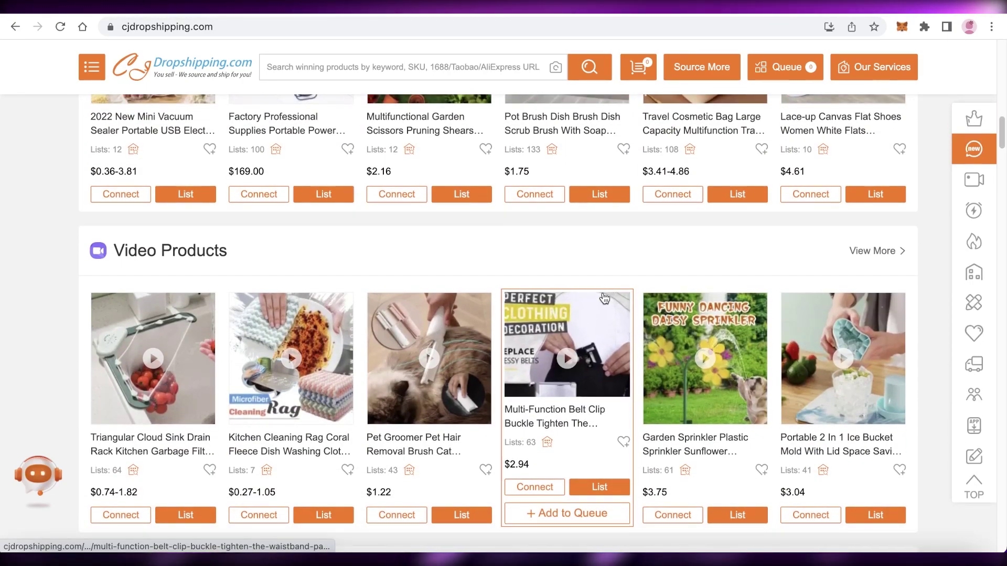
pyautogui.scroll(-4, 597, 321)
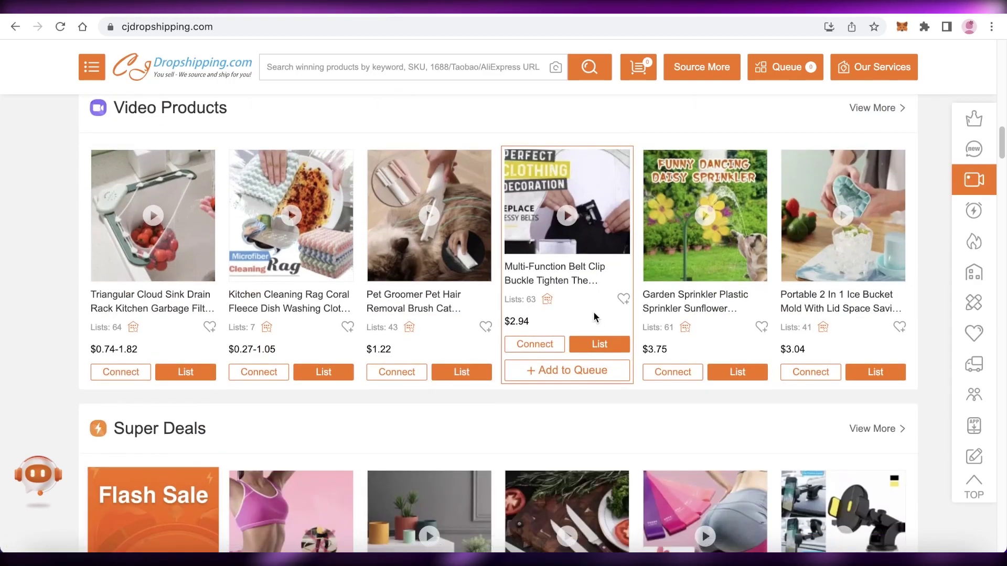
pyautogui.scroll(-15, 487, 325)
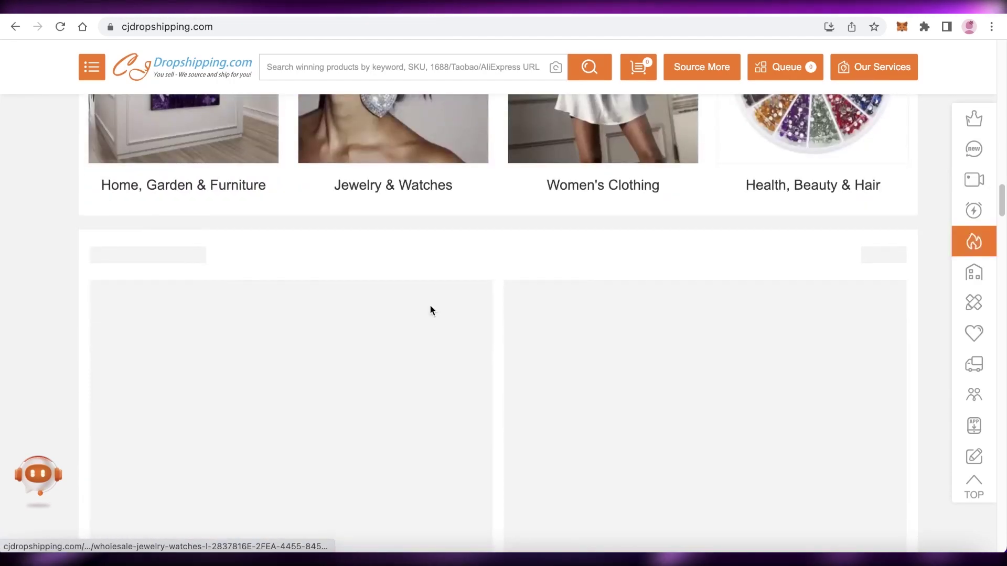
pyautogui.scroll(20, 441, 328)
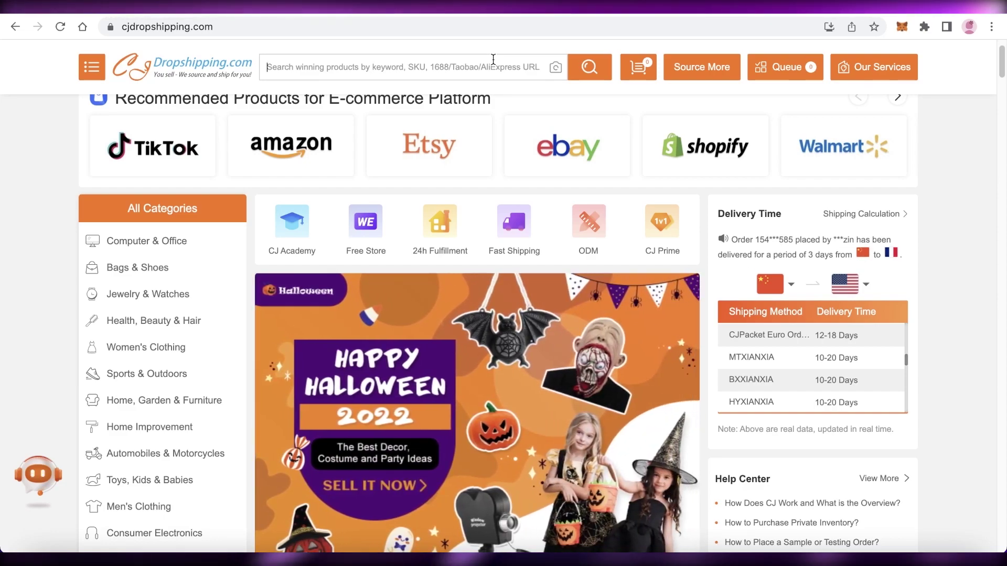
# Search the catalogue for 'purses', then show the Bags & Shoes subcategories.
pyautogui.write('purses')
pyautogui.press('Return')
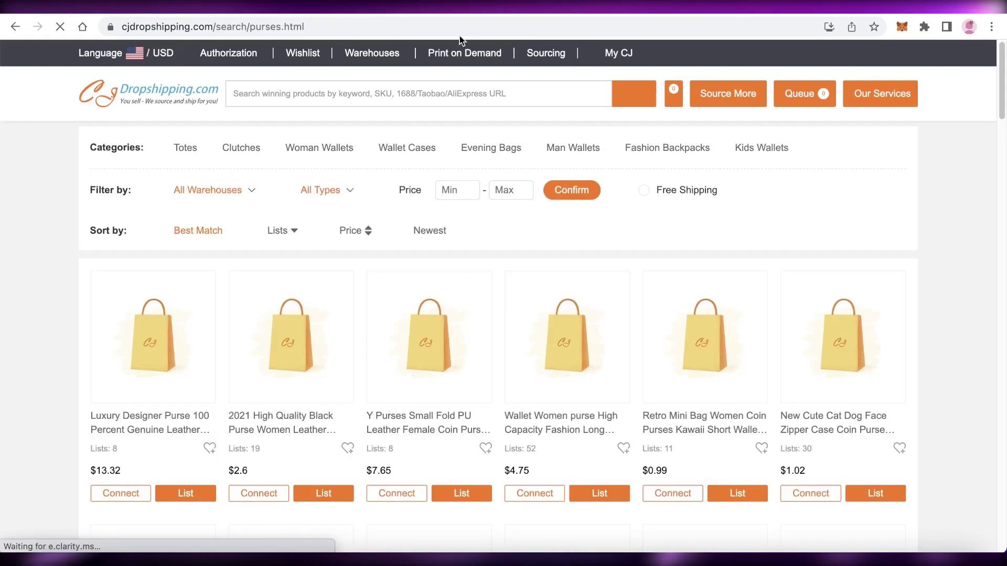
pyautogui.click(95, 95)
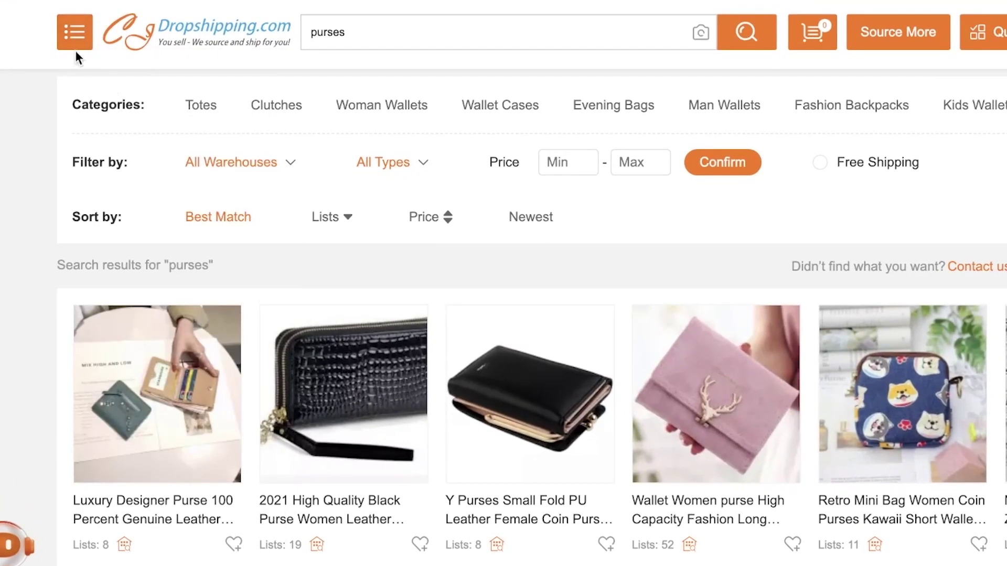
pyautogui.click(85, 77)
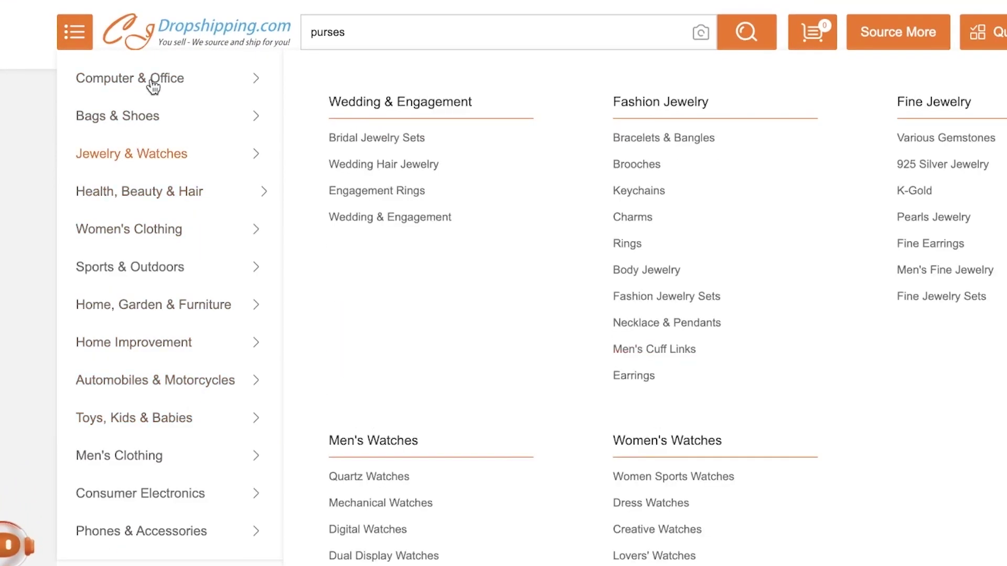
pyautogui.moveTo(155, 112)
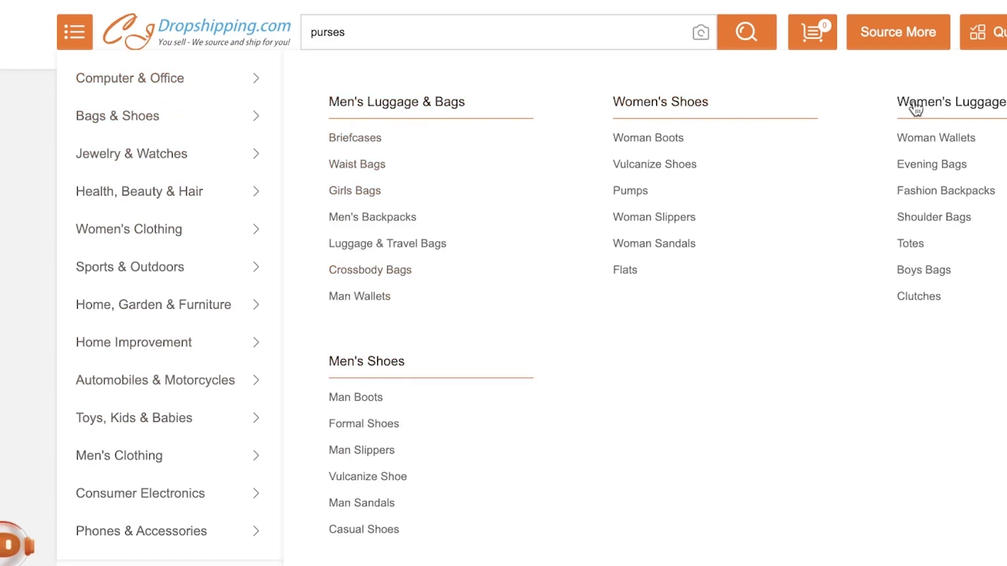
# Open Fashion Backpacks and browse page 1 down to the hair ball shoulder bag.
pyautogui.click(950, 195)
pyautogui.scroll(-3, 827, 180)
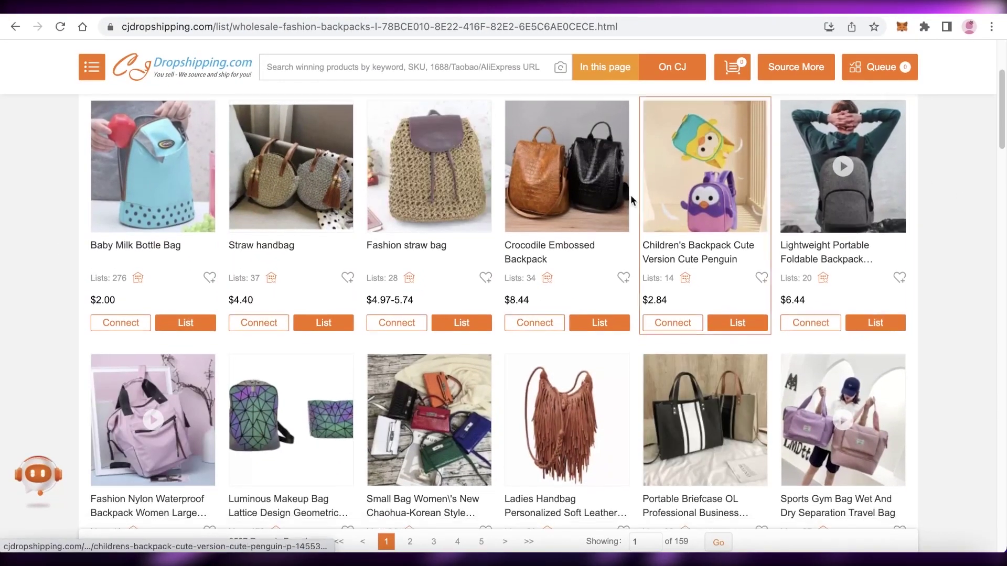
pyautogui.scroll(-8, 421, 223)
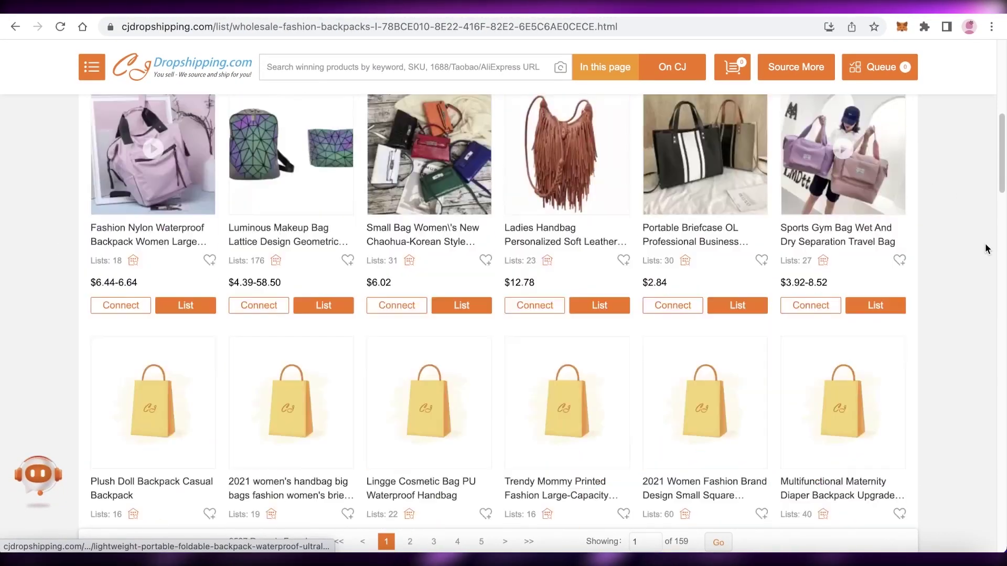
pyautogui.scroll(3, 421, 224)
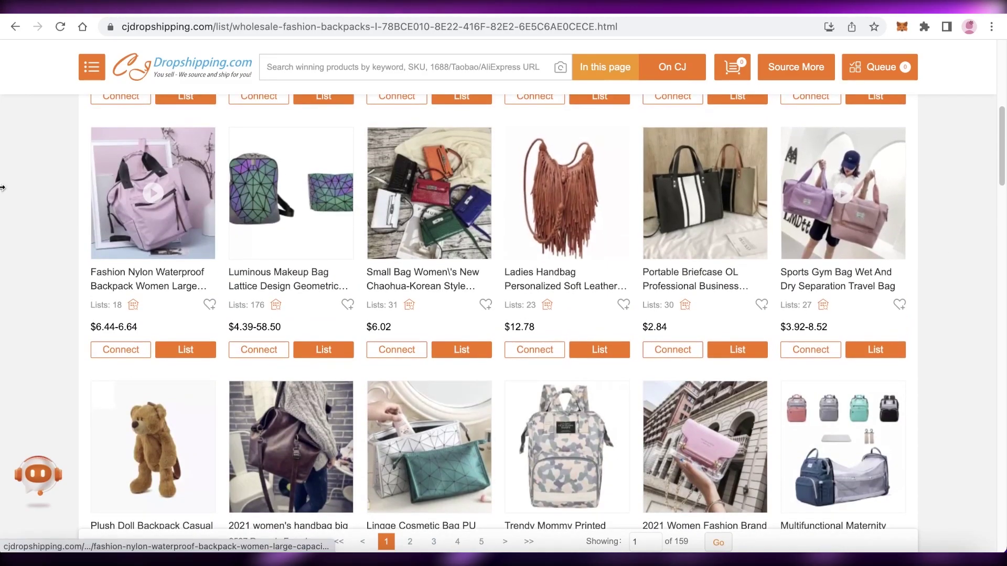
pyautogui.scroll(-8, 723, 209)
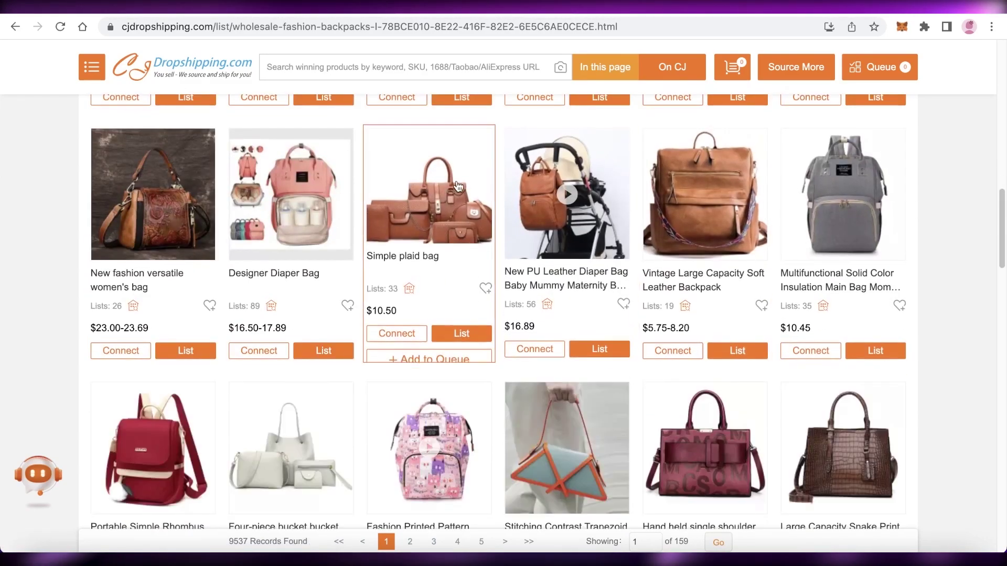
pyautogui.scroll(5, 961, 199)
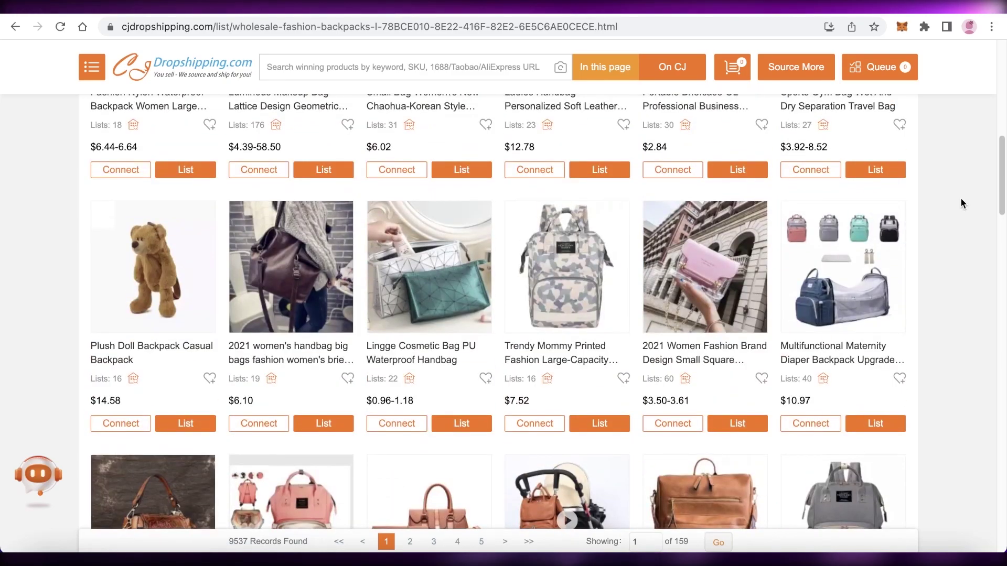
pyautogui.scroll(1, 961, 199)
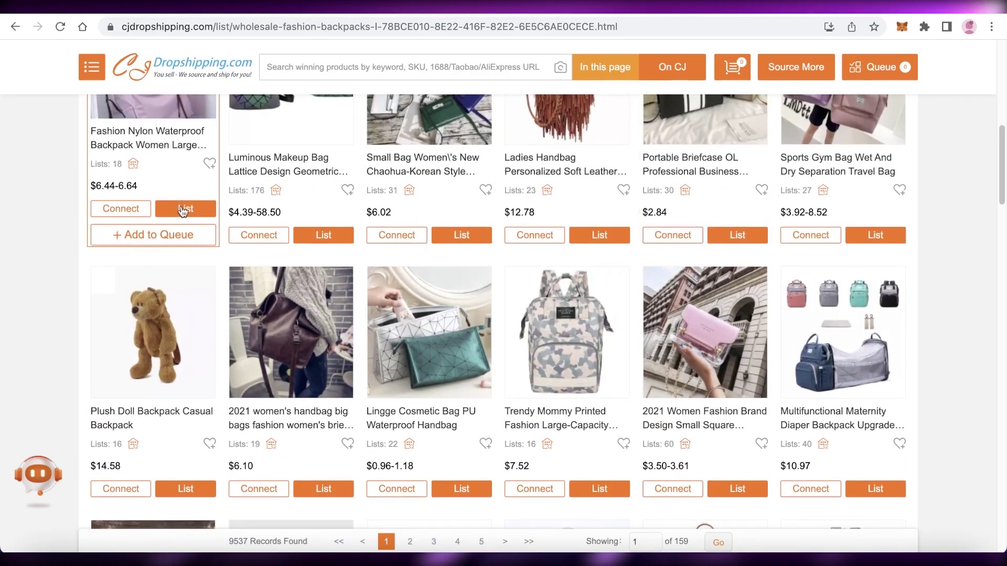
pyautogui.scroll(10, 912, 220)
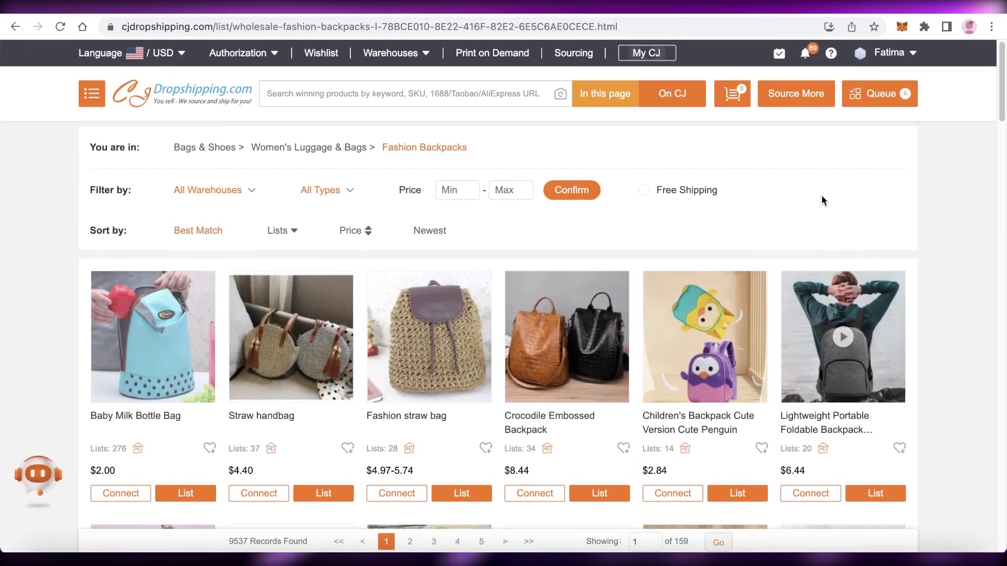
pyautogui.scroll(-1, 741, 132)
pyautogui.scroll(-5, 738, 135)
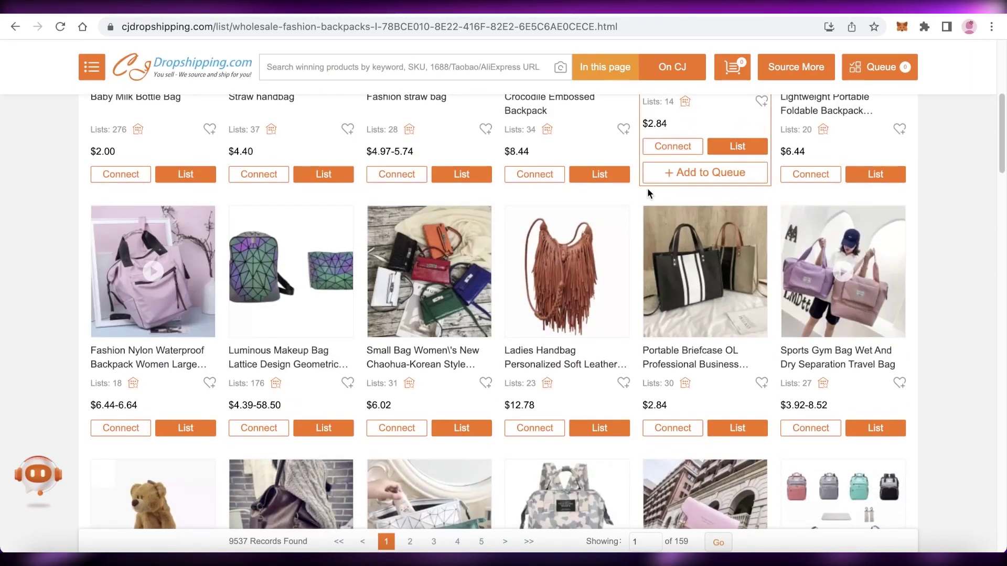
pyautogui.scroll(1, 619, 220)
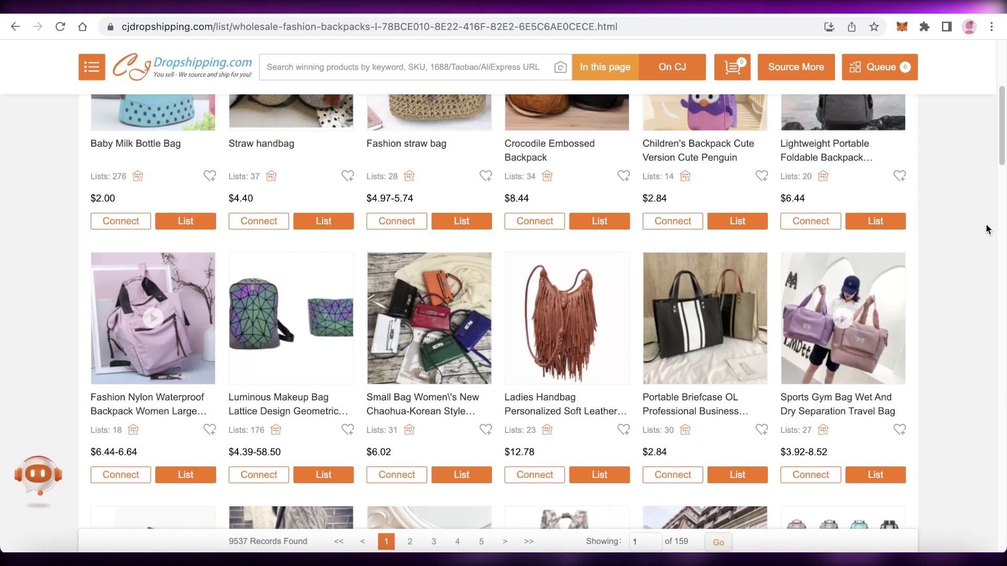
pyautogui.scroll(-1, 984, 228)
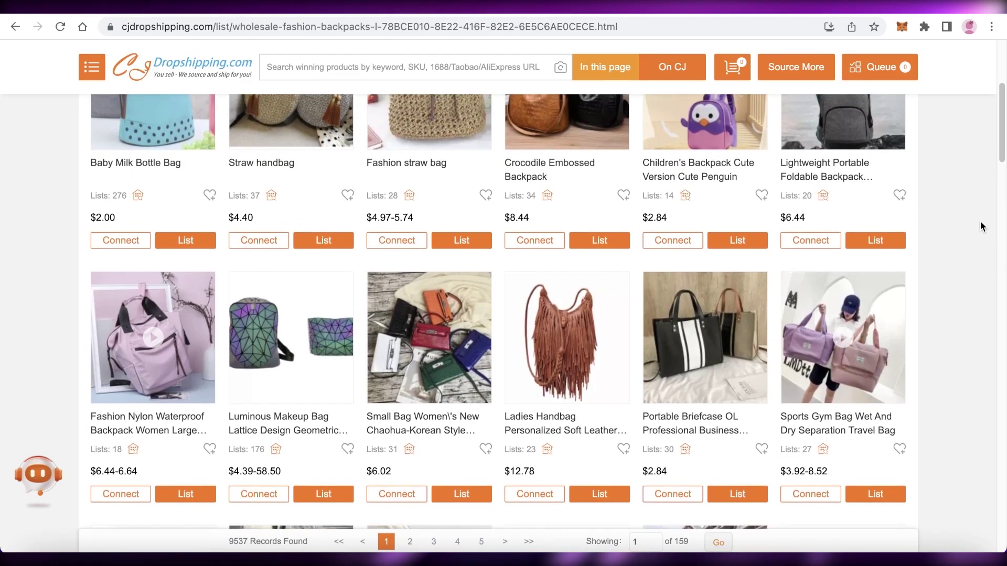
pyautogui.scroll(-2, 959, 220)
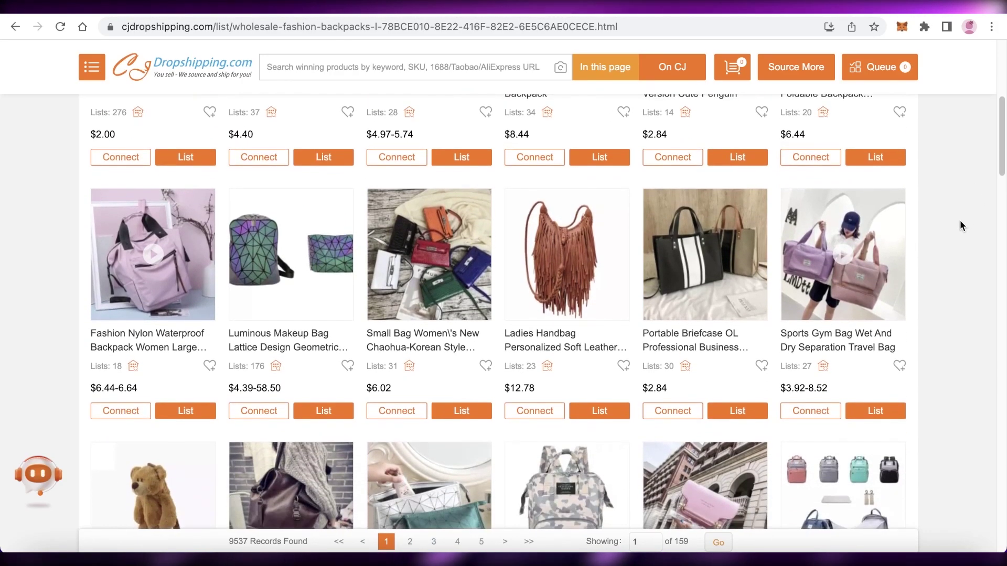
pyautogui.scroll(-4, 962, 225)
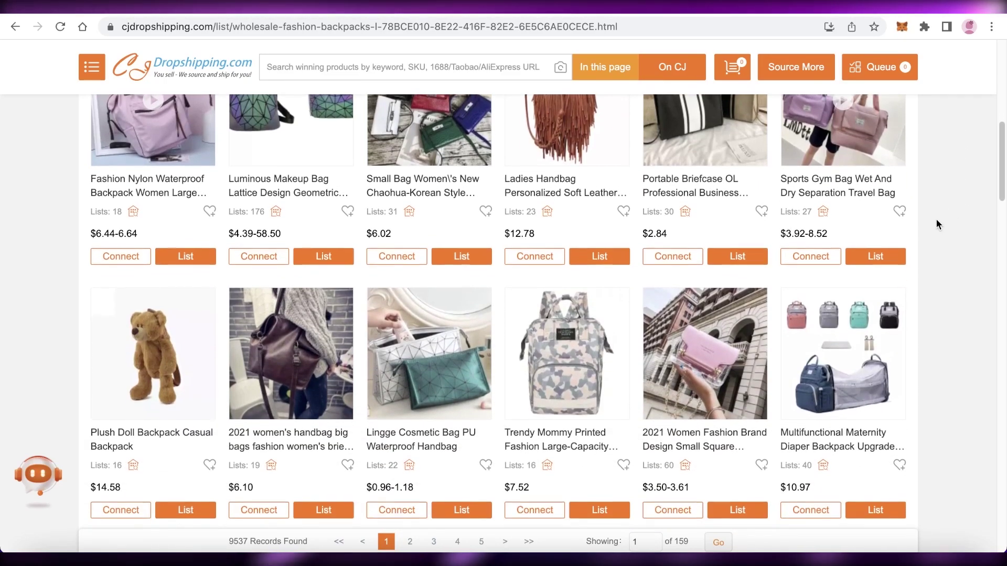
pyautogui.scroll(-5, 916, 238)
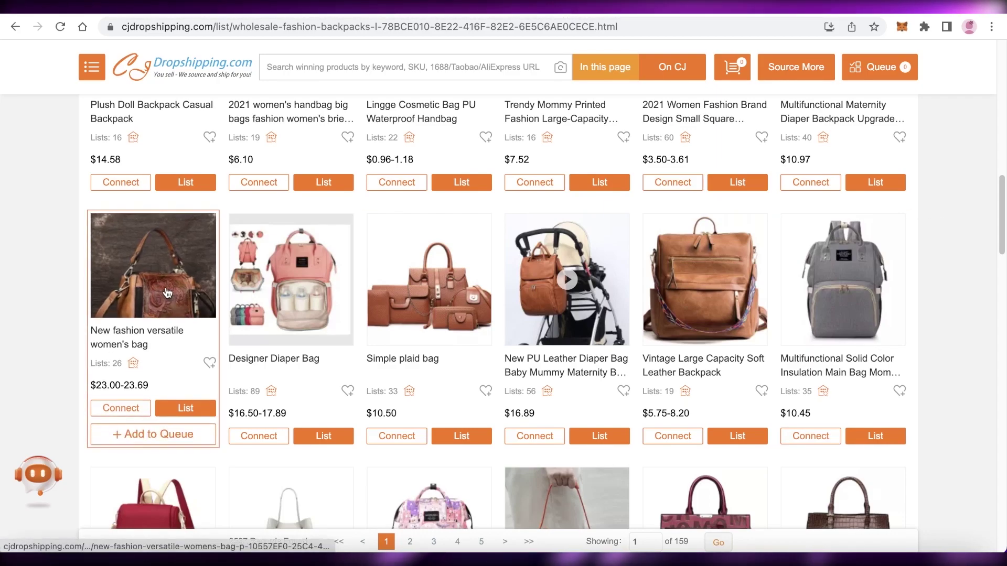
pyautogui.scroll(-3, 886, 257)
pyautogui.scroll(-8, 912, 267)
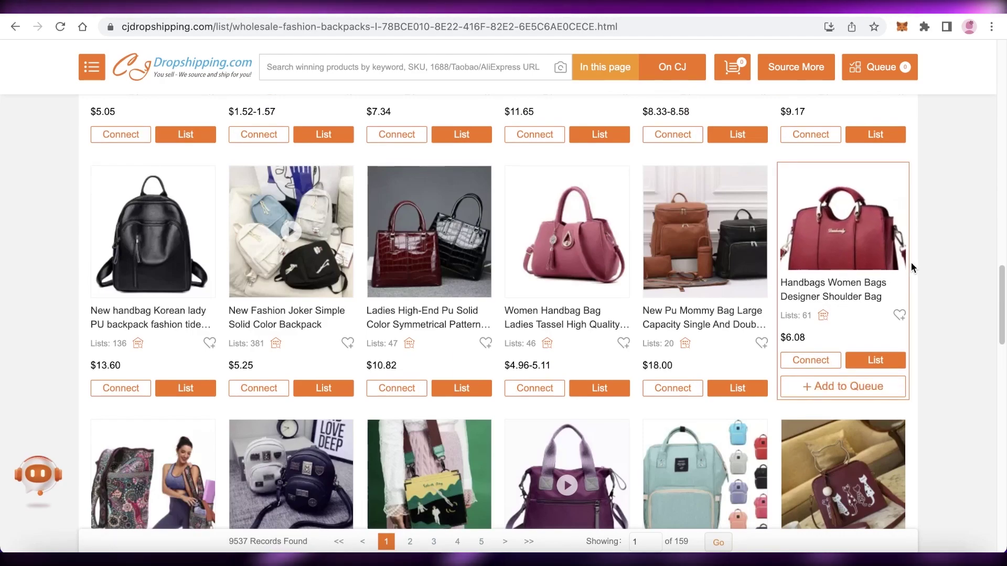
pyautogui.scroll(-20, 970, 243)
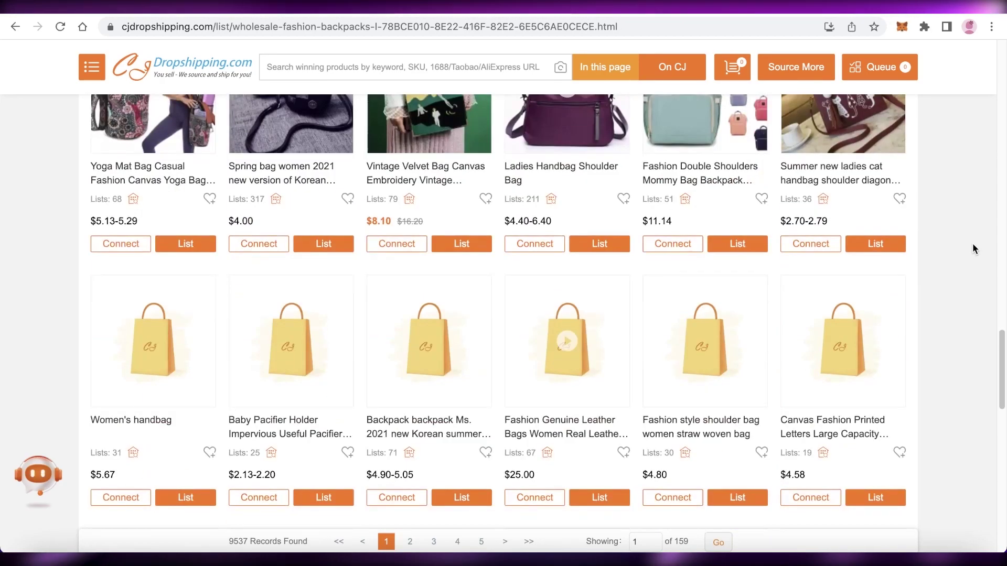
pyautogui.scroll(1, 968, 243)
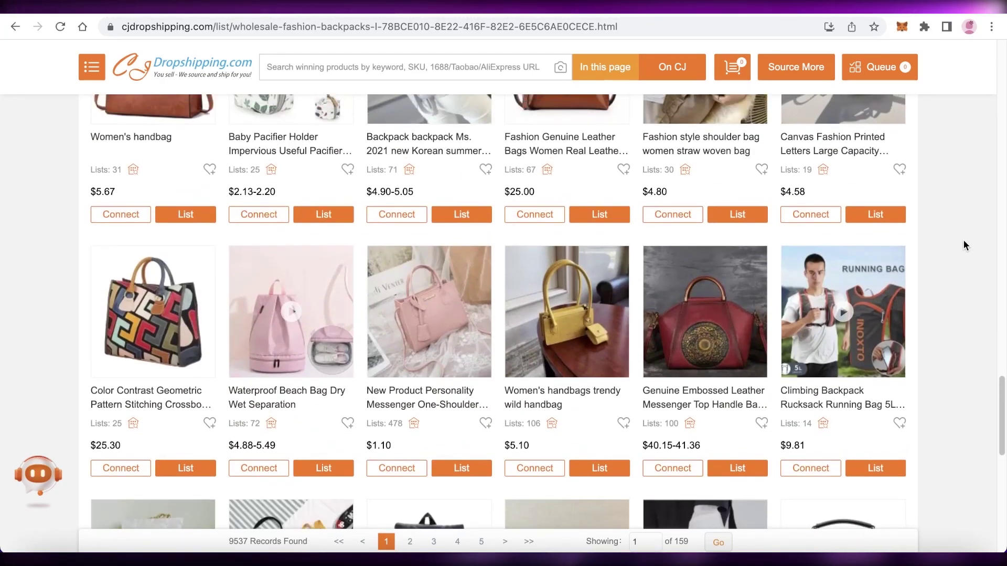
pyautogui.scroll(-5, 963, 246)
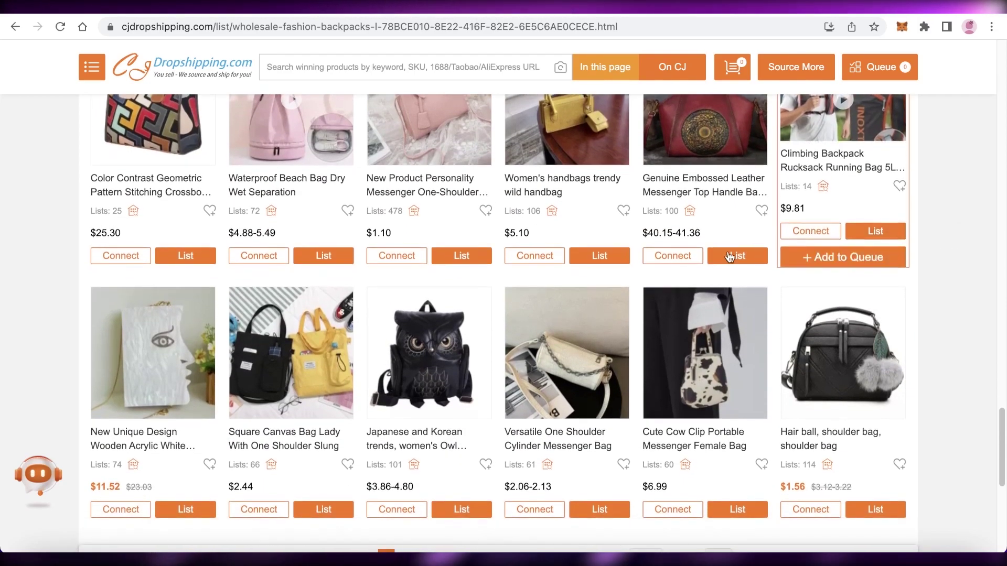
pyautogui.scroll(-5, 834, 248)
pyautogui.scroll(1, 834, 248)
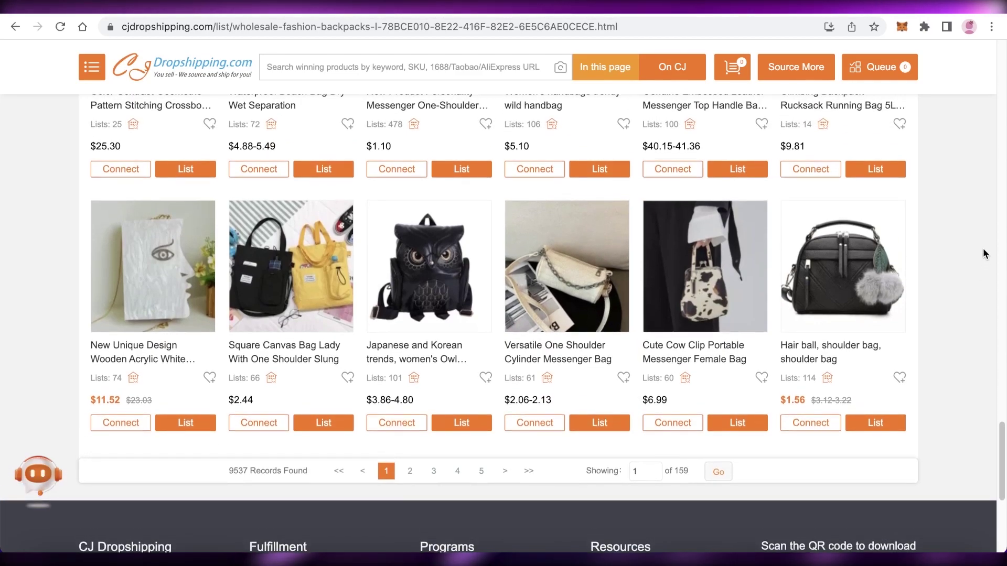
# Open the owl backpack's product page and review its merchant comments and description.
pyautogui.click(405, 262)
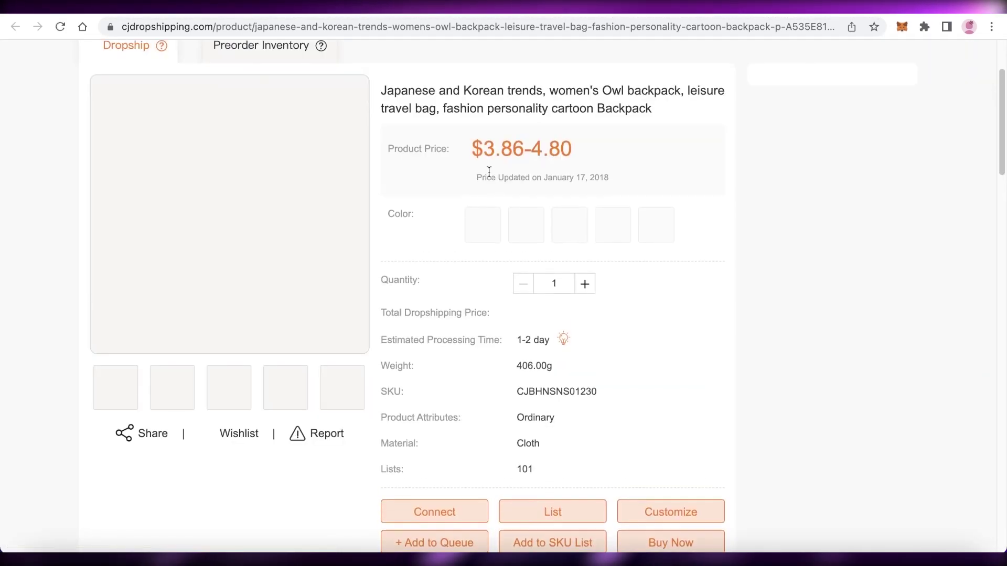
pyautogui.scroll(-8, 487, 181)
pyautogui.scroll(3, 389, 252)
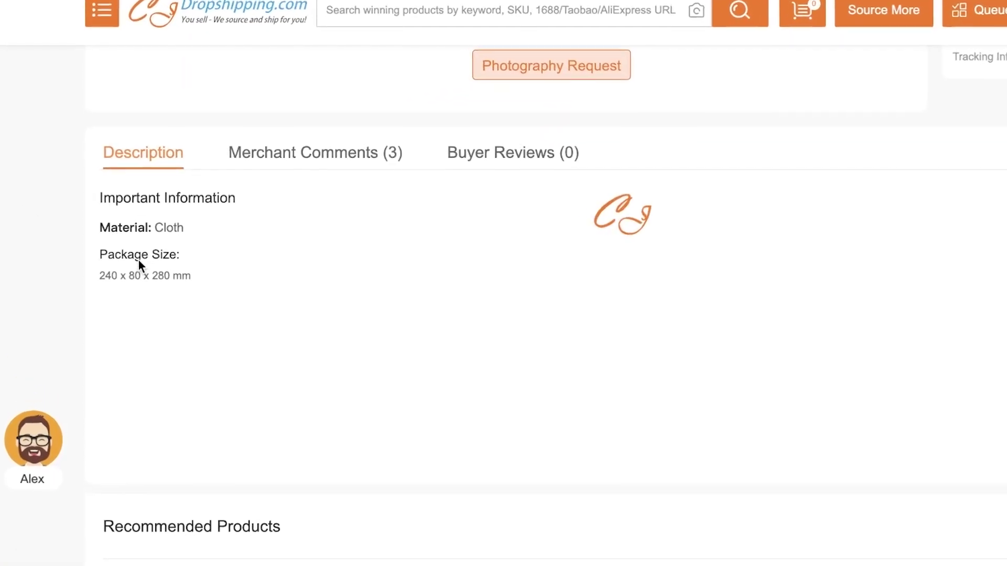
pyautogui.click(292, 156)
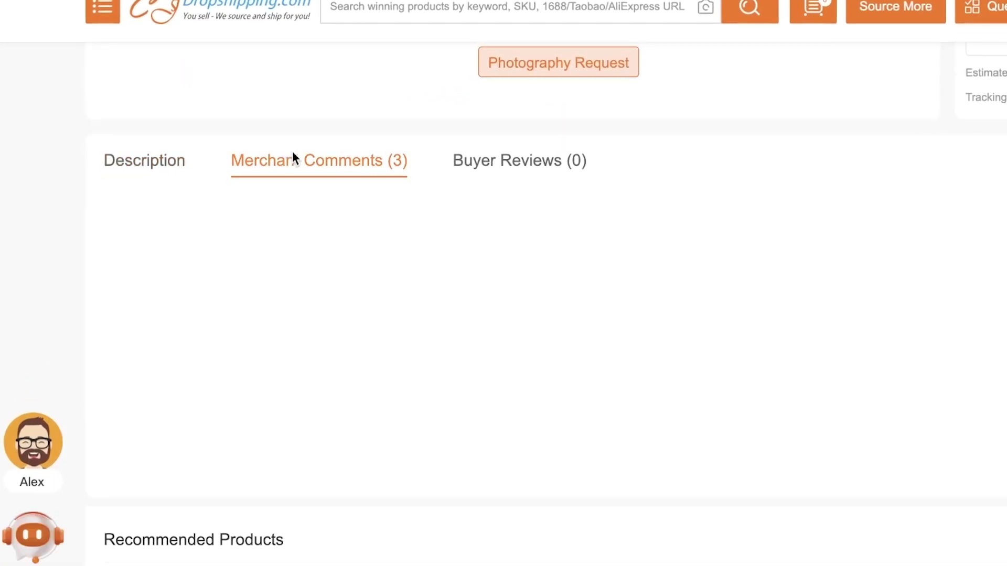
pyautogui.scroll(5, 652, 207)
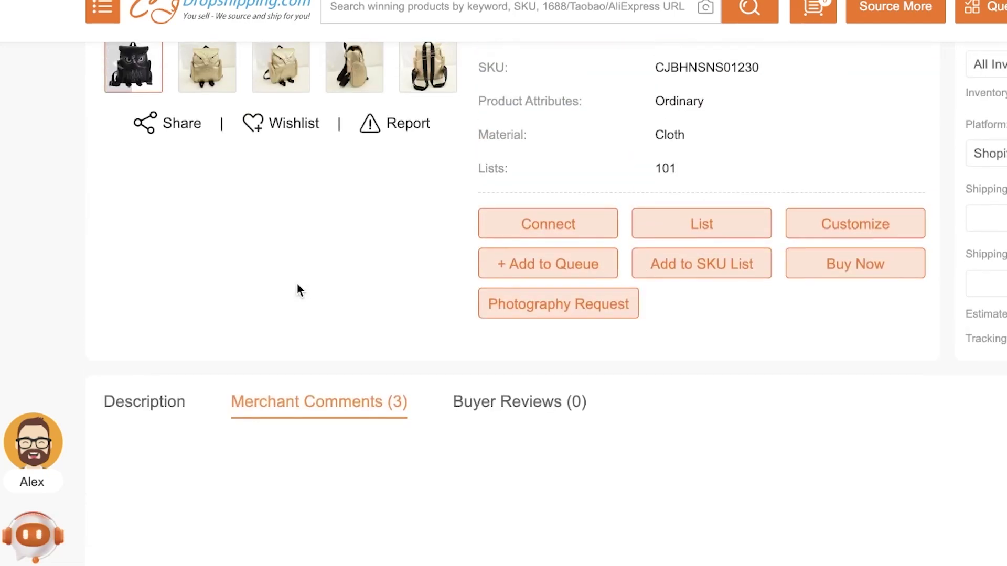
pyautogui.scroll(-10, 297, 289)
pyautogui.scroll(10, 353, 299)
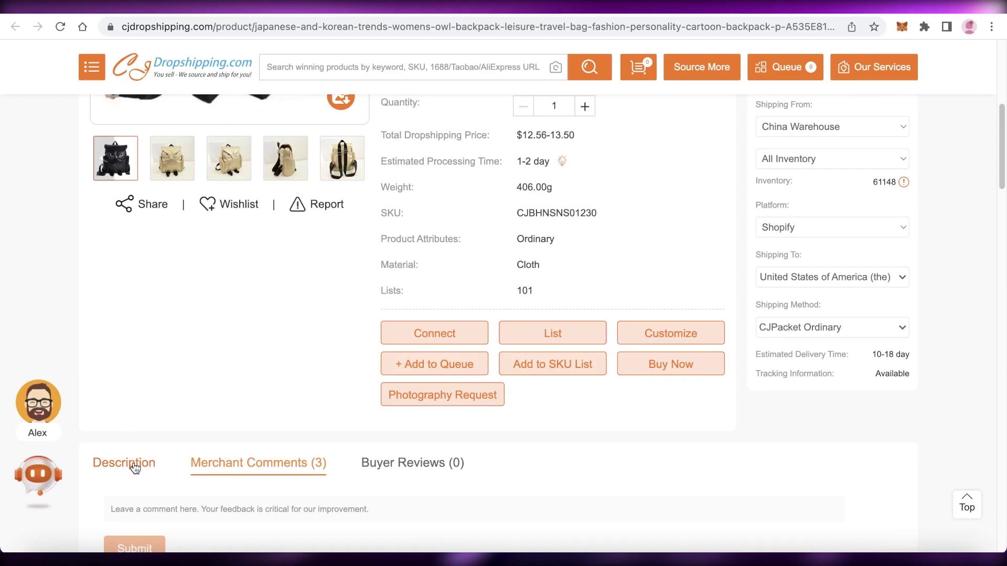
pyautogui.click(135, 466)
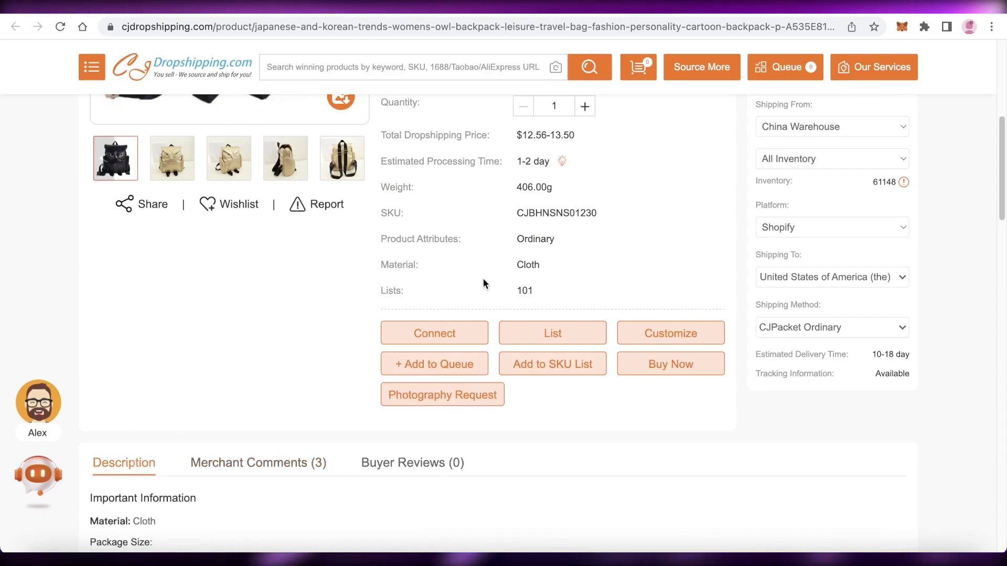
pyautogui.scroll(1, 484, 281)
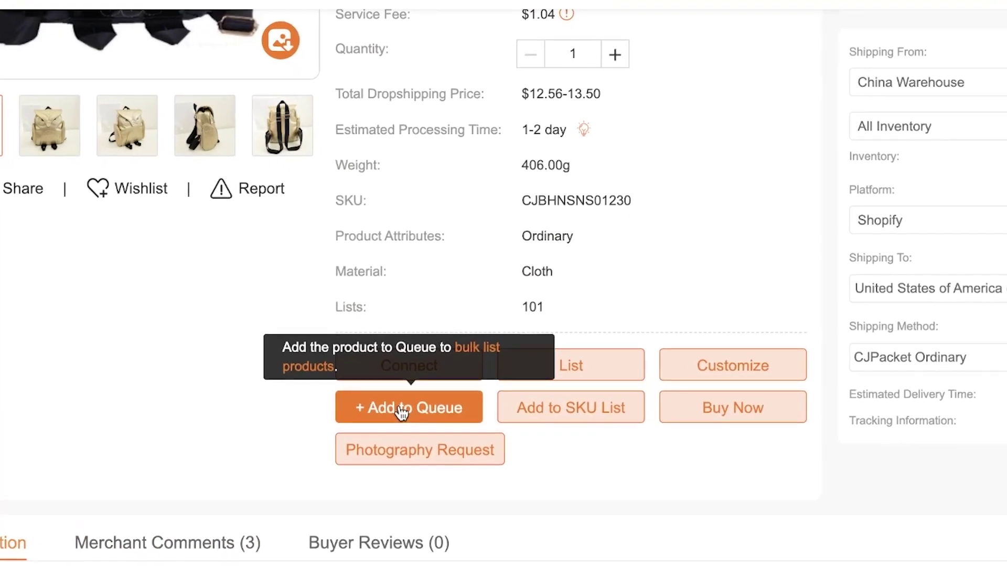
# Add the owl backpack to the Queue and go back to the backpacks list.
pyautogui.click(417, 398)
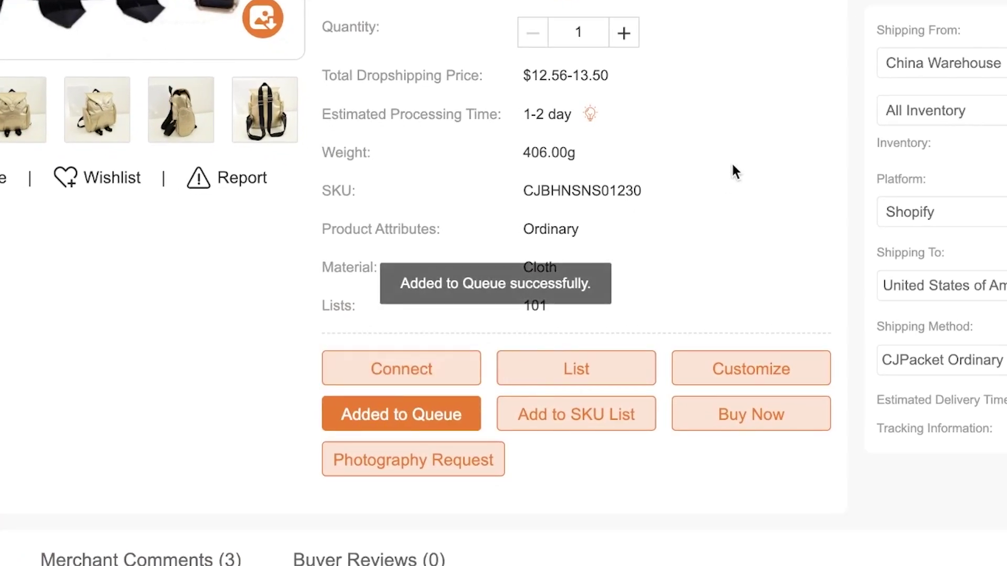
pyautogui.scroll(3, 730, 162)
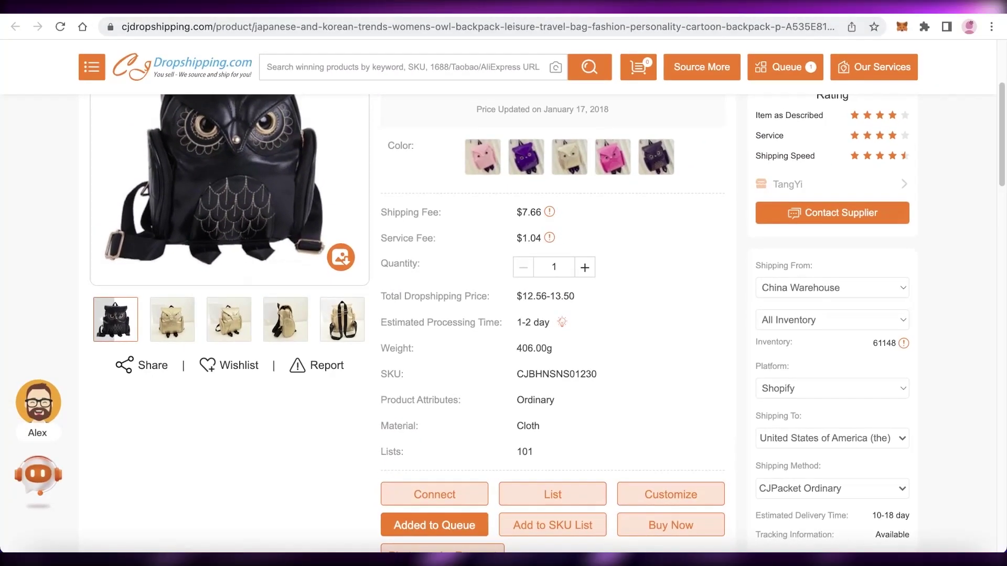
pyautogui.hotkey('alt', 'Left')
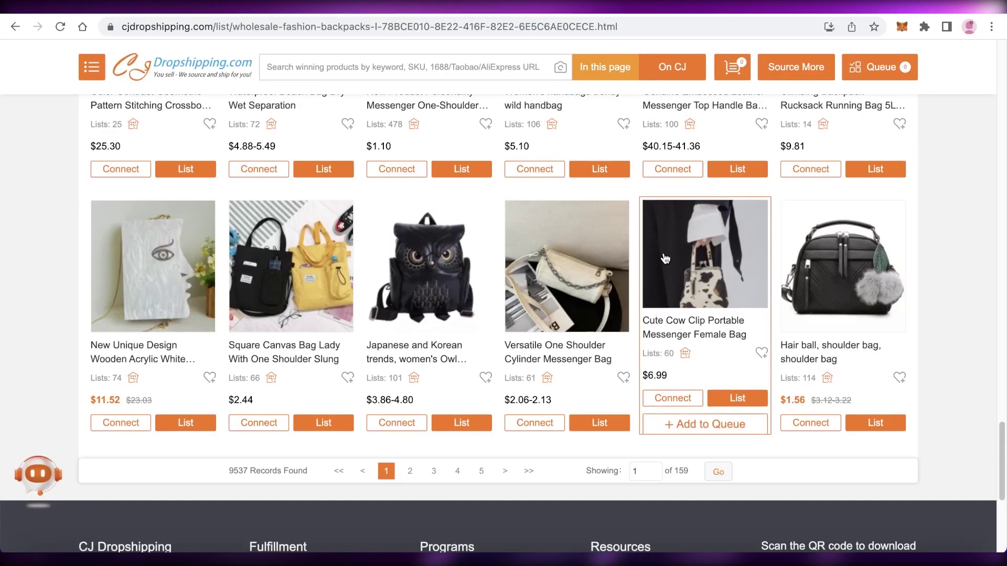
# Queue the Cute Cow Clip bag and Hair ball shoulder bag, then view the Queue.
pyautogui.click(681, 422)
pyautogui.click(822, 419)
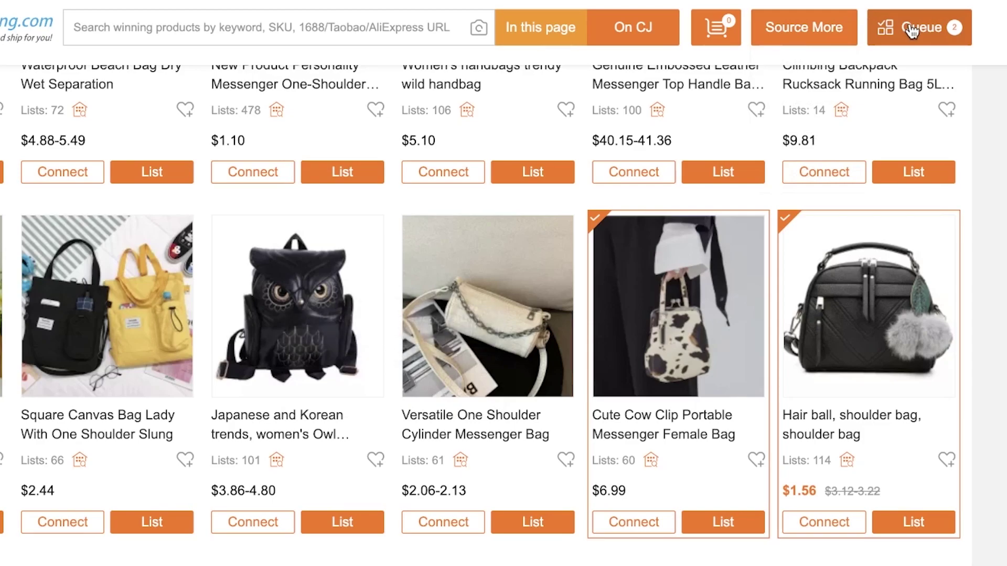
pyautogui.click(911, 30)
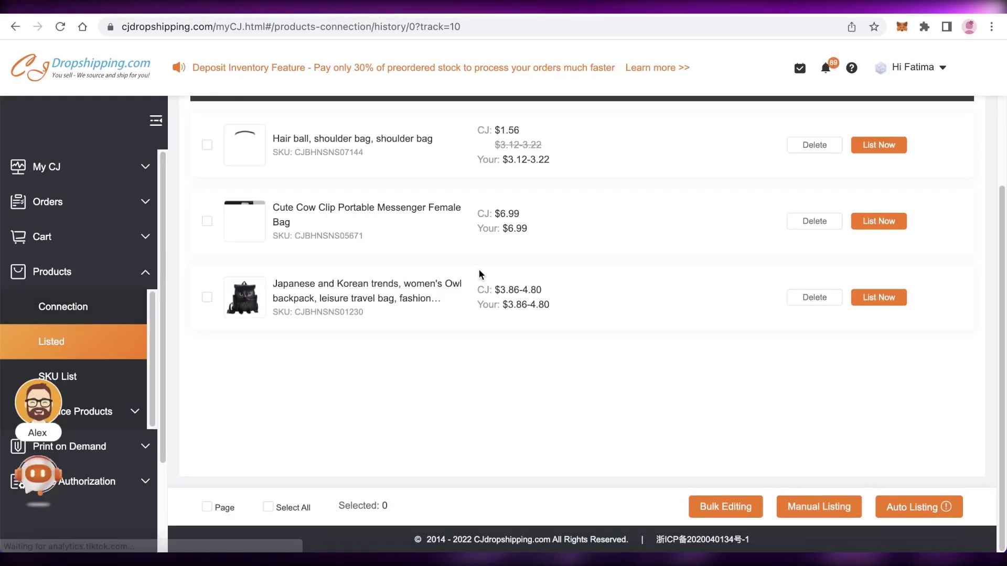
pyautogui.scroll(2, 674, 161)
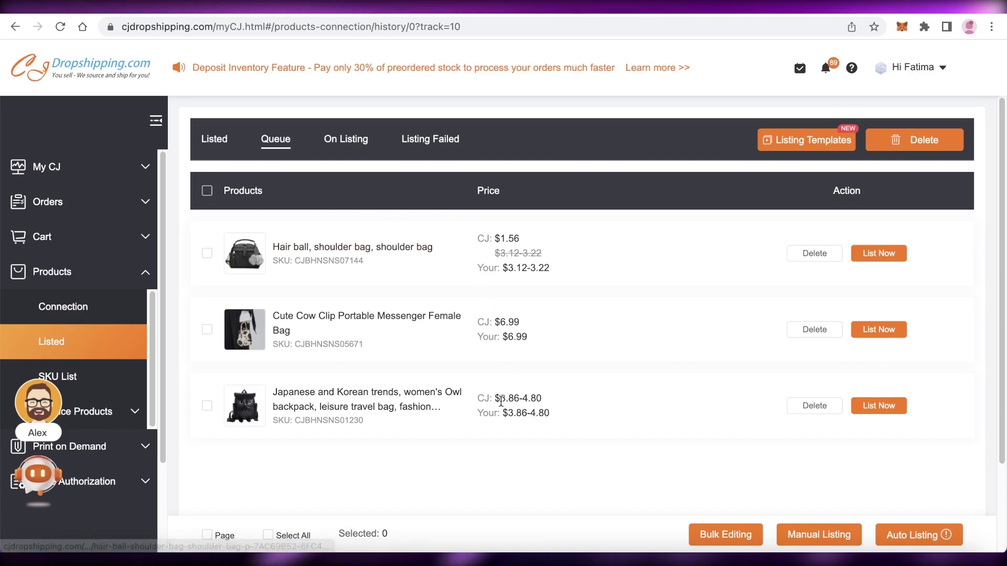
pyautogui.moveTo(262, 250)
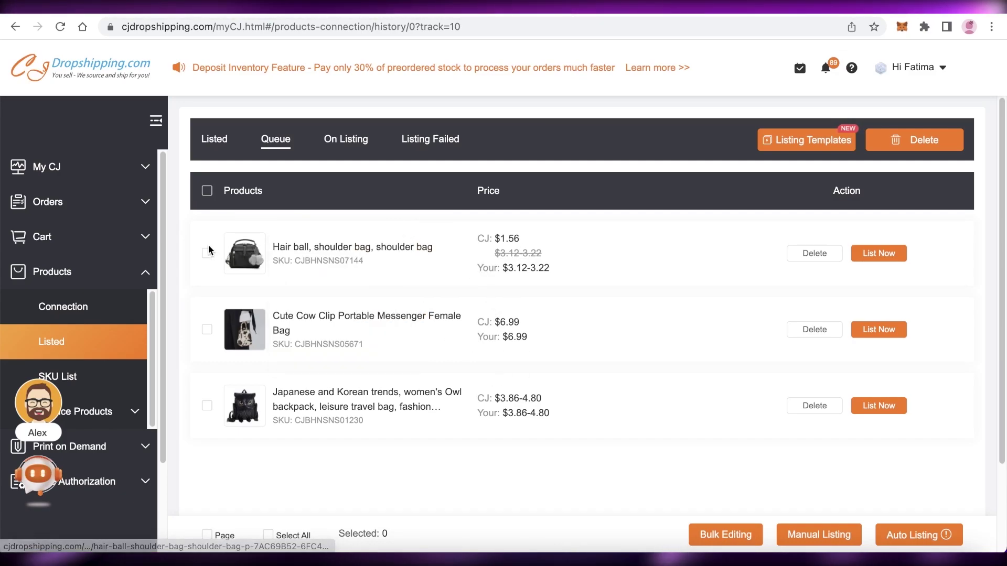
# Open the Hair ball shoulder bag's product page from the Queue and look it over.
pyautogui.click(239, 252)
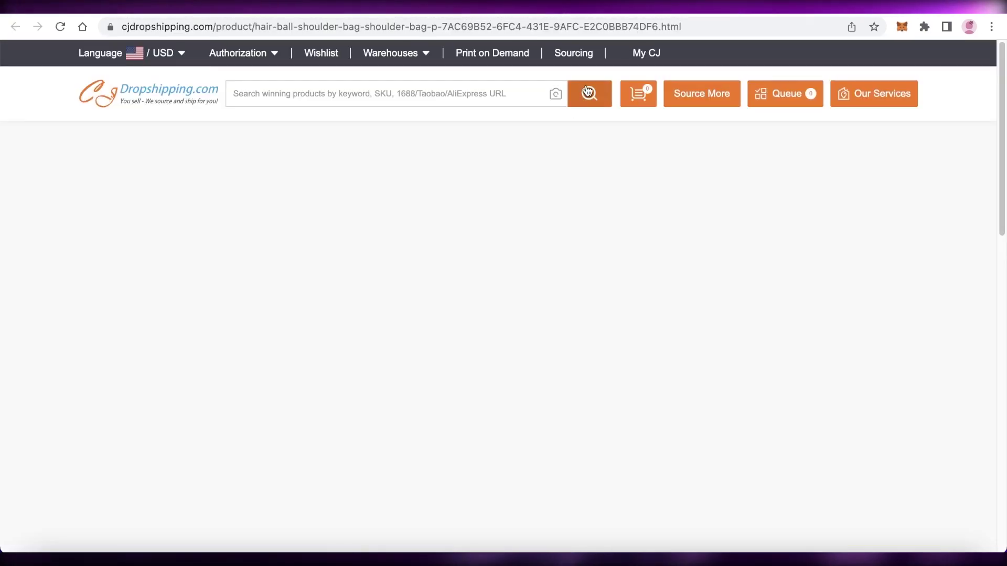
pyautogui.scroll(-5, 499, 158)
pyautogui.scroll(5, 428, 222)
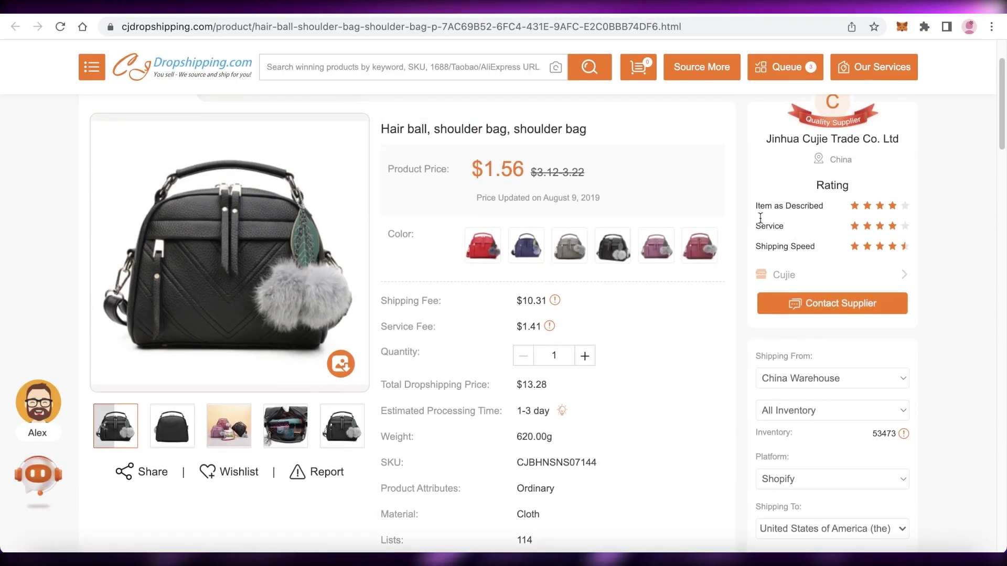
pyautogui.scroll(-4, 910, 134)
pyautogui.scroll(2, 883, 152)
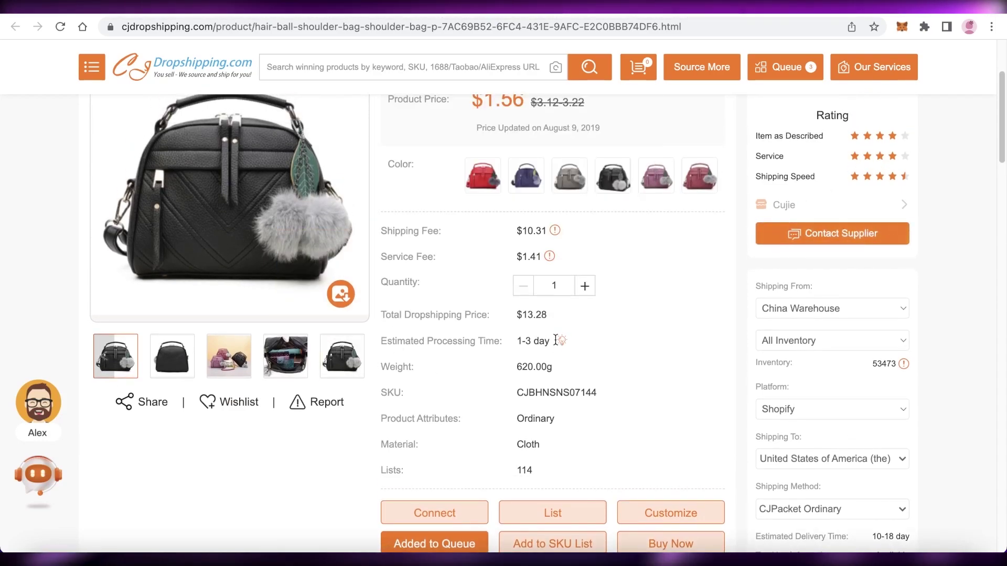
pyautogui.scroll(1, 555, 340)
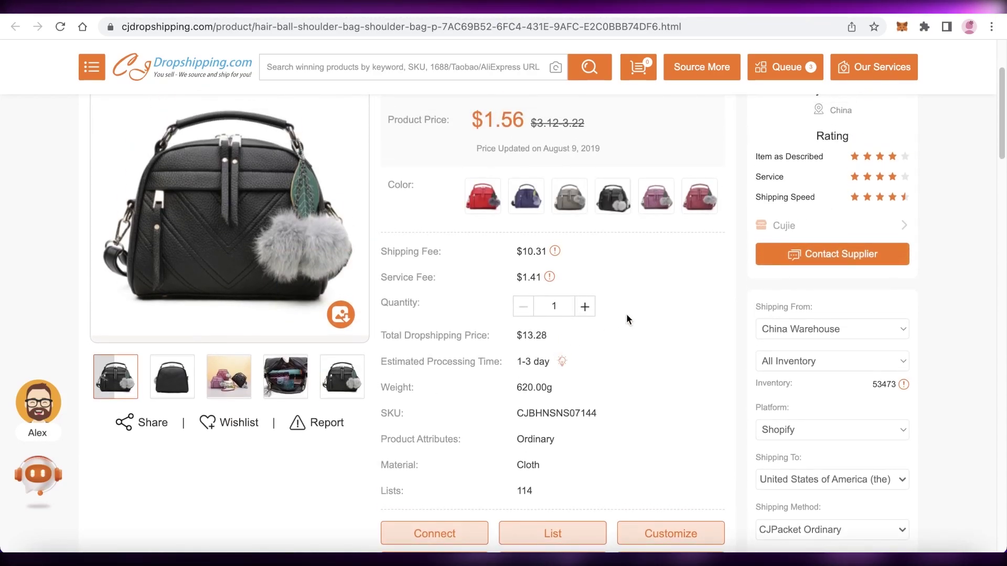
pyautogui.scroll(2, 406, 233)
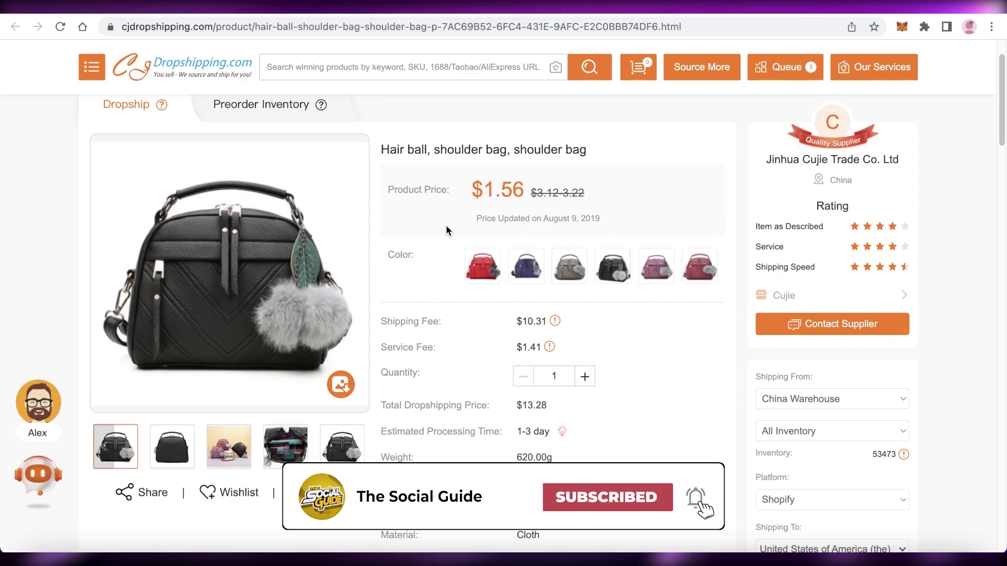
pyautogui.scroll(-1, 645, 402)
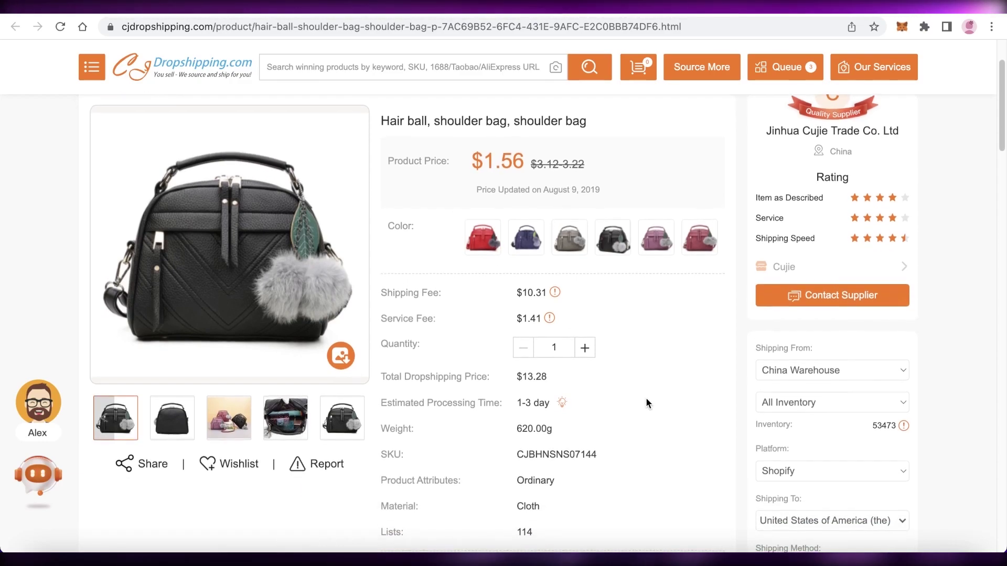
pyautogui.scroll(-5, 646, 397)
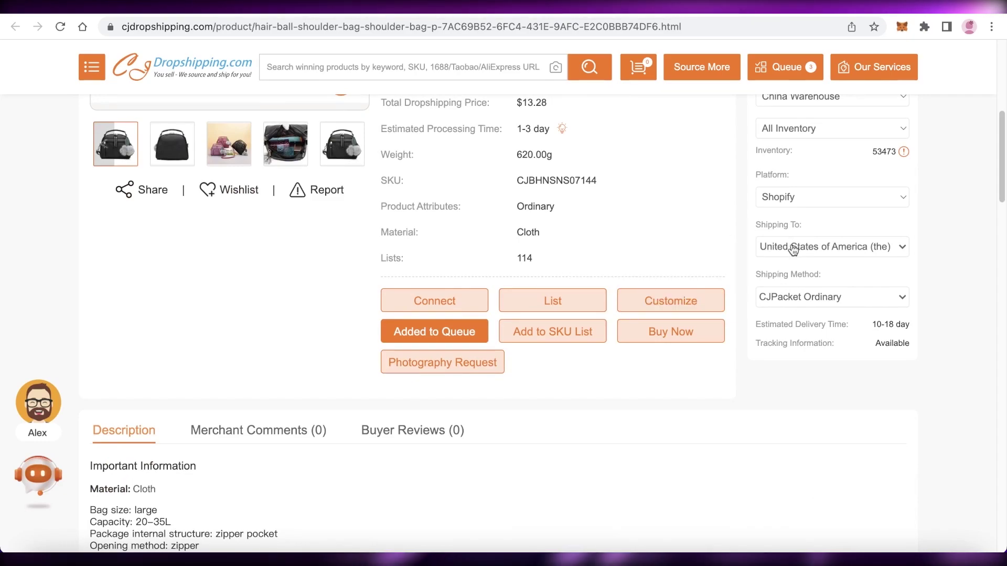
# Set the Shipping To destination to Maldives.
pyautogui.click(793, 250)
pyautogui.scroll(-2, 833, 331)
pyautogui.scroll(10, 776, 340)
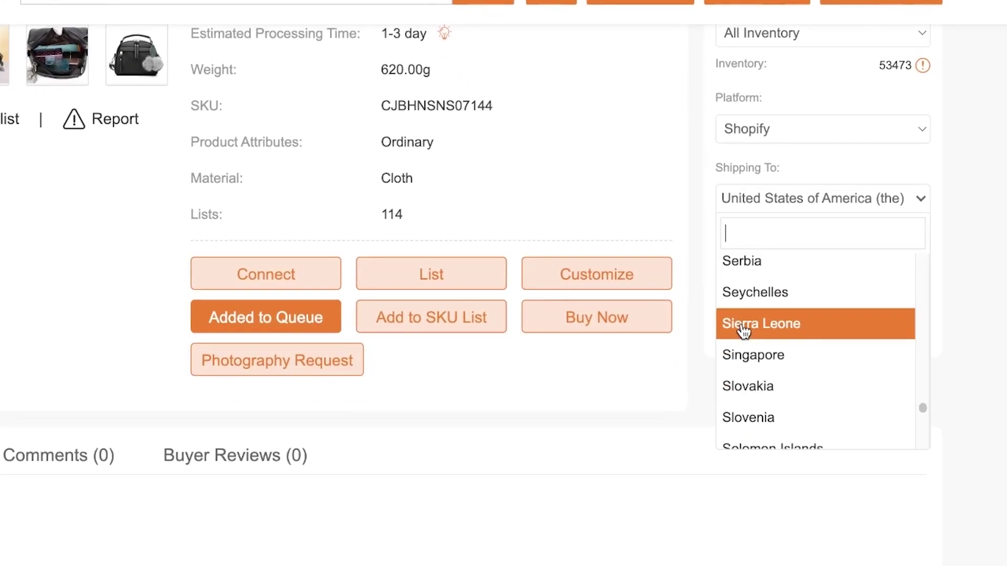
pyautogui.scroll(10, 743, 330)
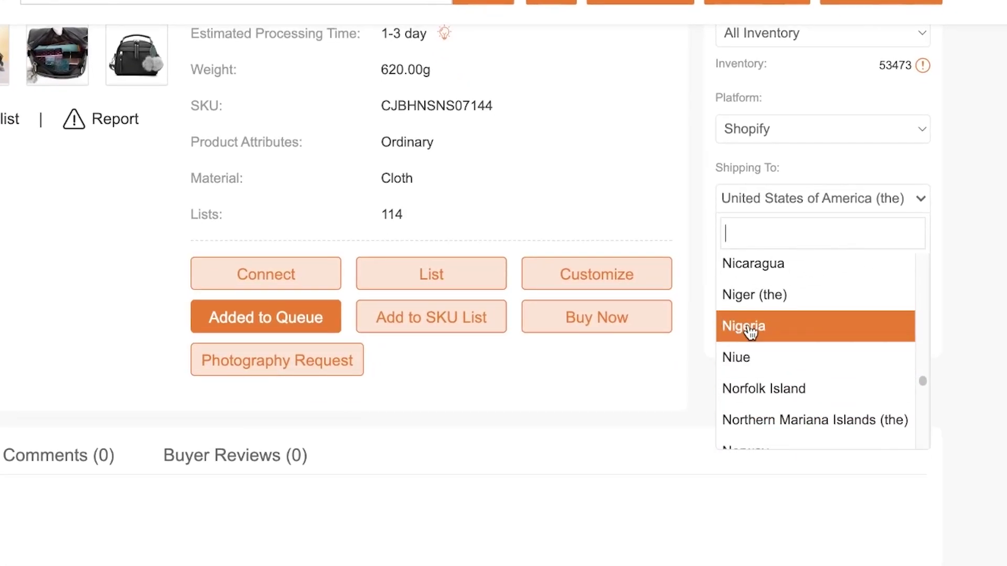
pyautogui.scroll(15, 760, 356)
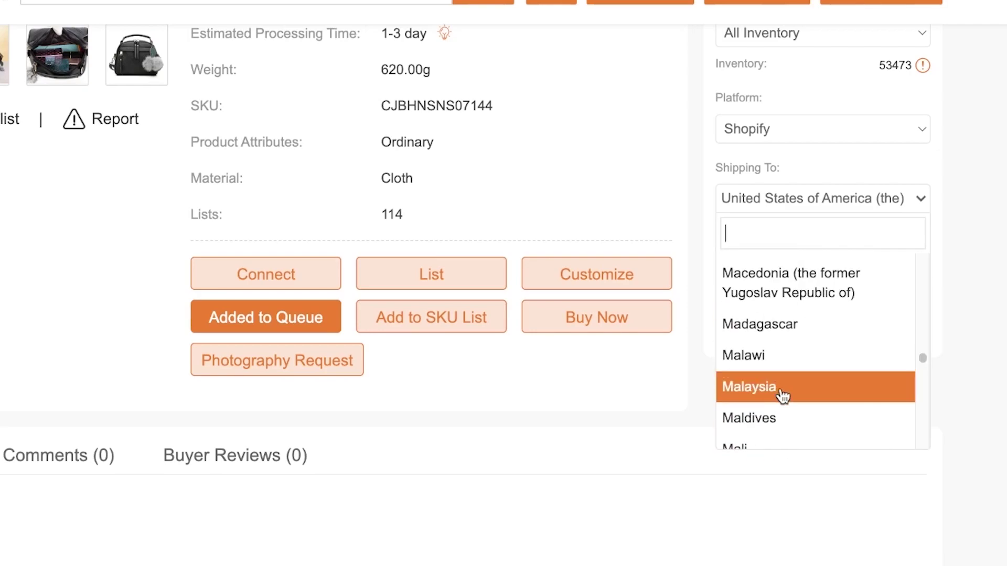
pyautogui.click(784, 413)
pyautogui.scroll(8, 881, 257)
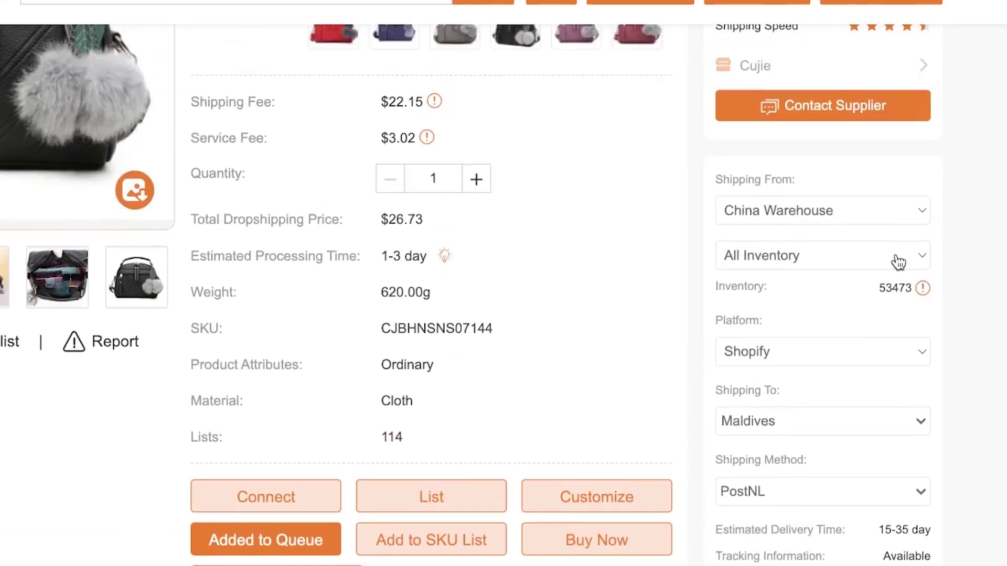
pyautogui.scroll(-11, 890, 272)
pyautogui.scroll(3, 889, 286)
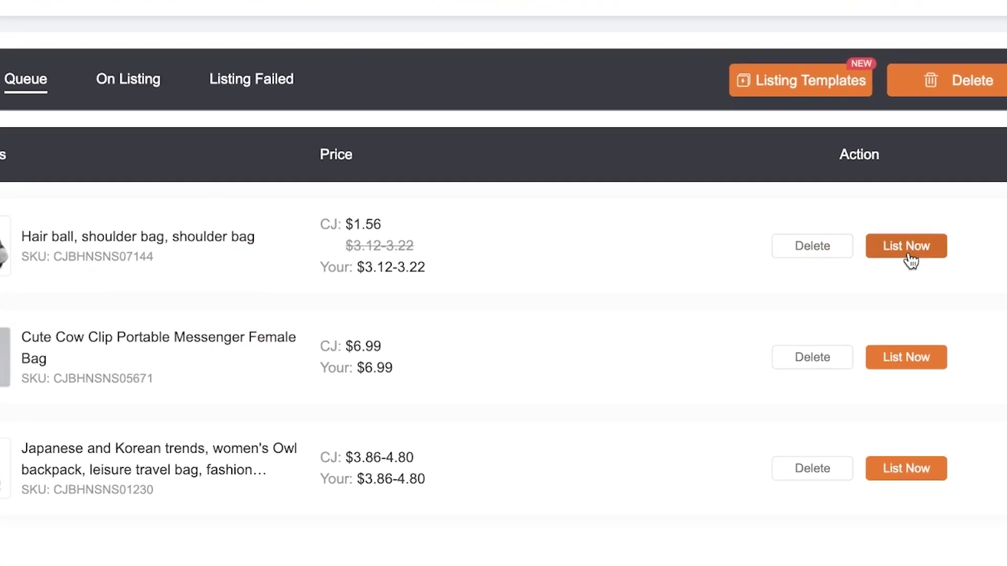
# Start listing the Hair ball shoulder bag and look over the listing dialog.
pyautogui.click(910, 260)
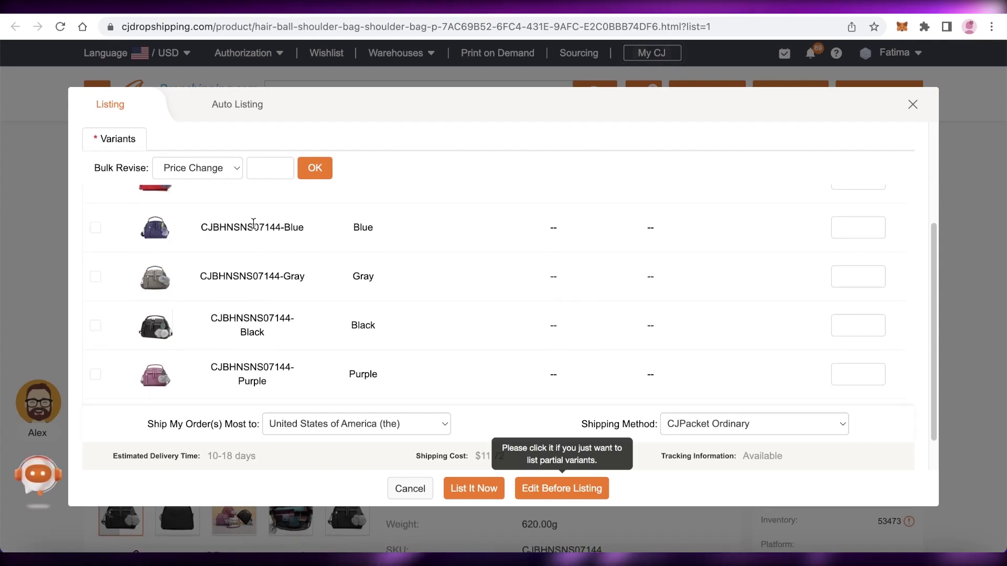
pyautogui.scroll(-1, 325, 272)
pyautogui.scroll(5, 325, 273)
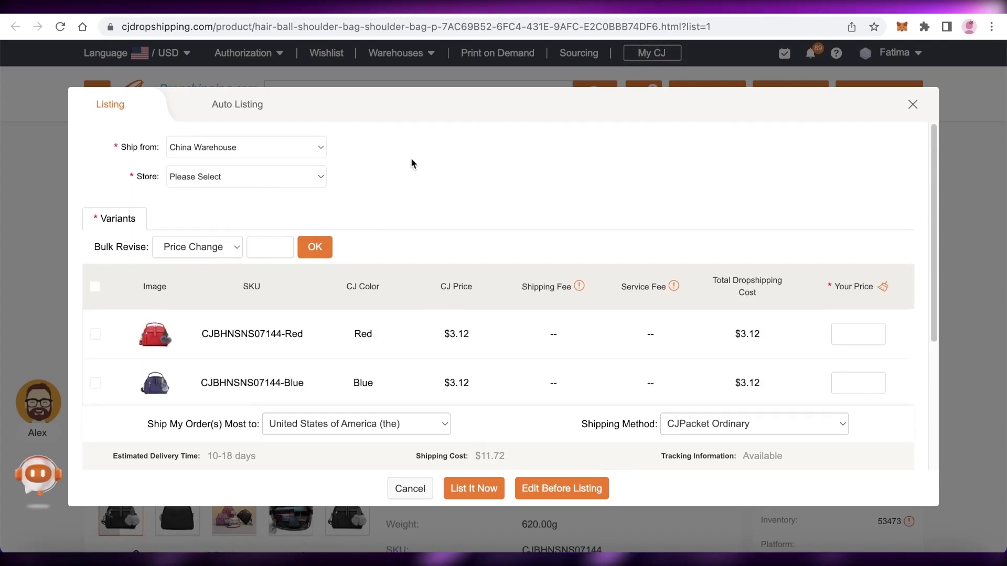
pyautogui.scroll(-2, 410, 159)
pyautogui.scroll(2, 412, 162)
# Set Ship from to US Warehouse, giving USPS+ shipping at $17.47 in 3-7 days.
pyautogui.click(234, 143)
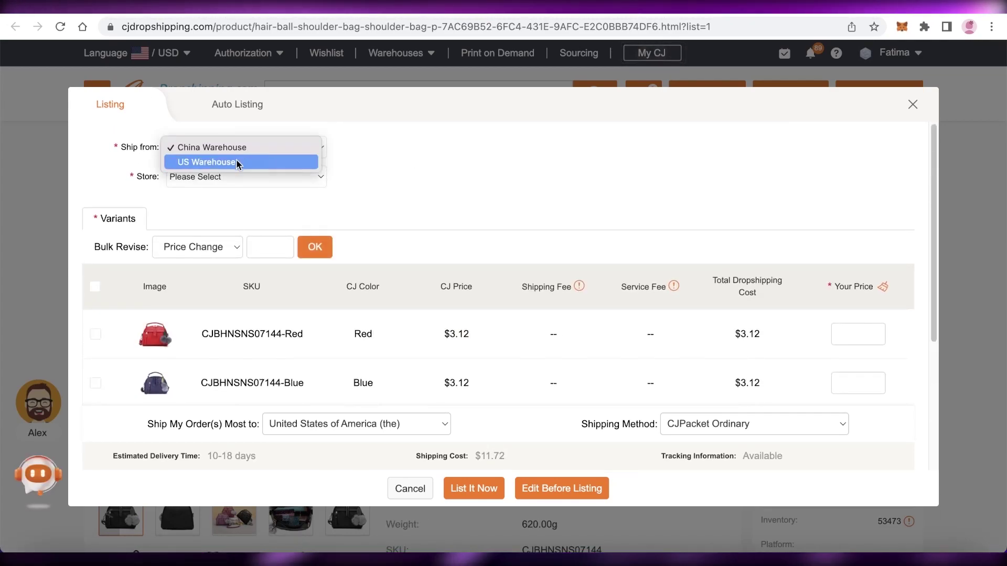
pyautogui.click(239, 162)
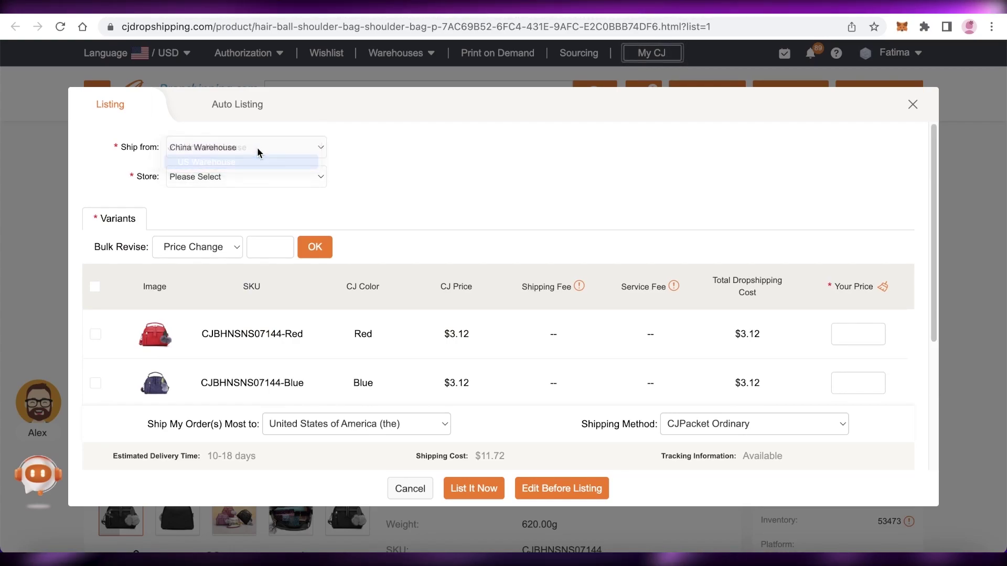
pyautogui.click(256, 148)
pyautogui.click(247, 129)
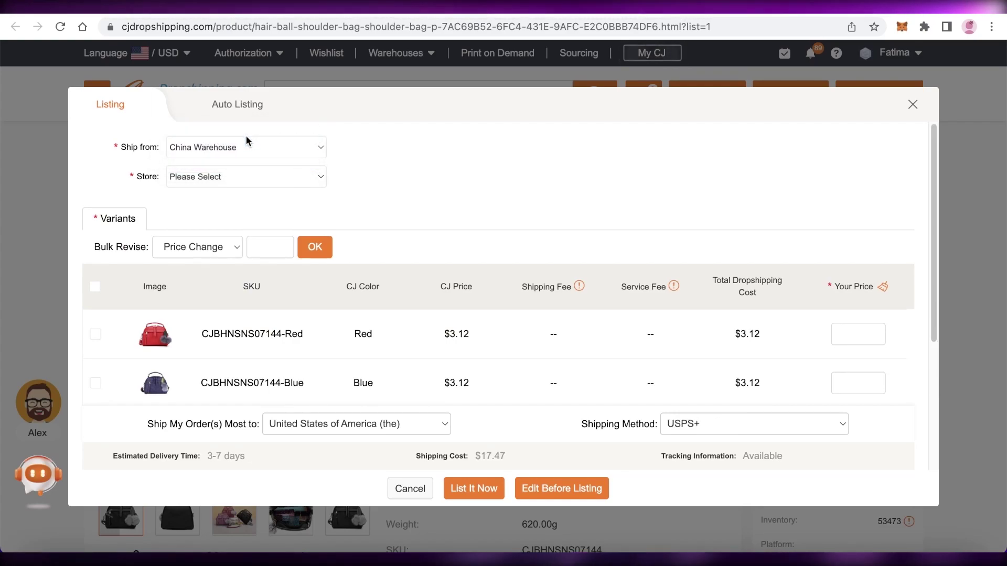
pyautogui.click(238, 151)
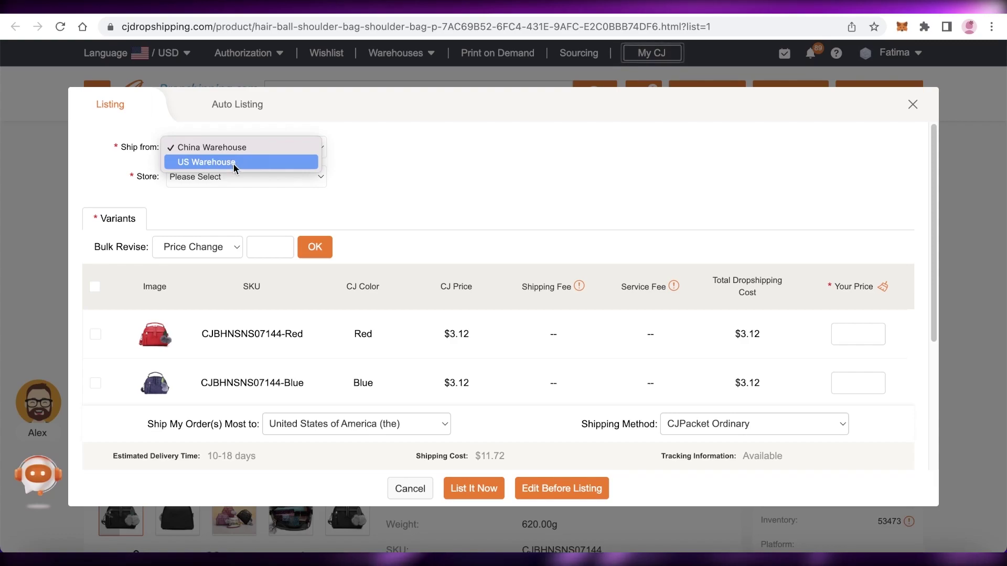
pyautogui.click(234, 163)
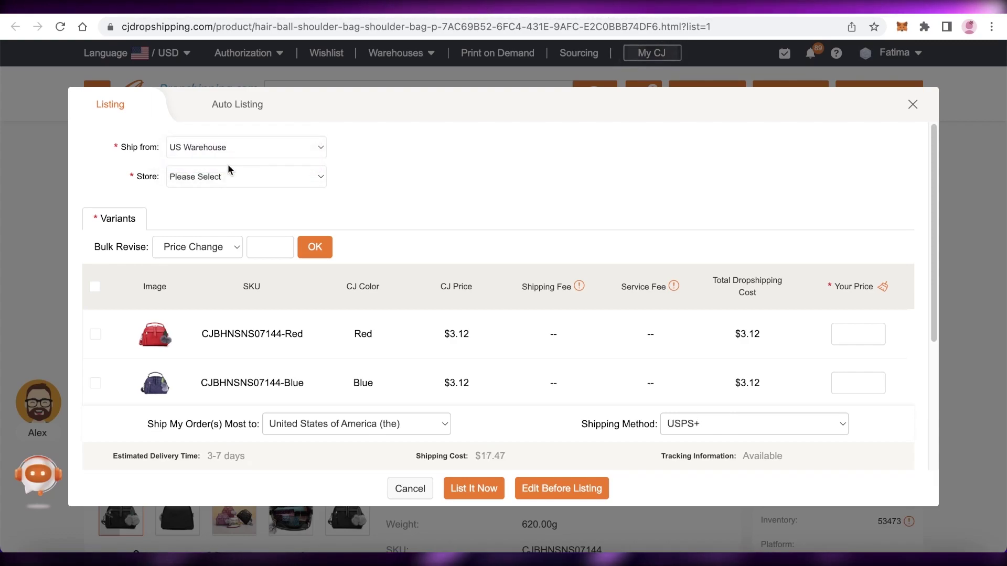
# Check the connected store choices without changing the selected store.
pyautogui.click(271, 176)
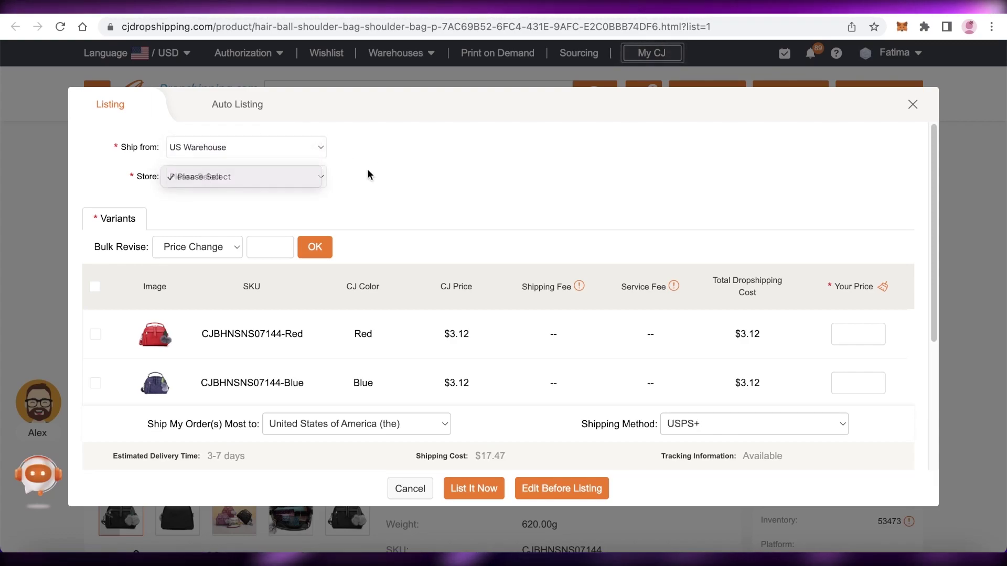
pyautogui.click(412, 152)
pyautogui.scroll(-5, 367, 262)
pyautogui.scroll(5, 224, 179)
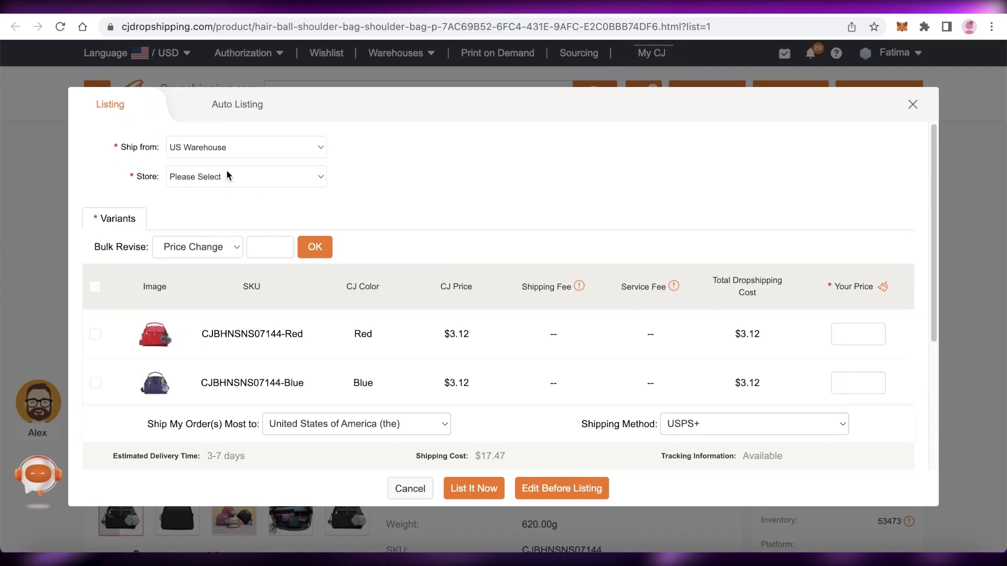
# Choose price change as the Bulk Revise action for the bag variants.
pyautogui.scroll(-3, 233, 173)
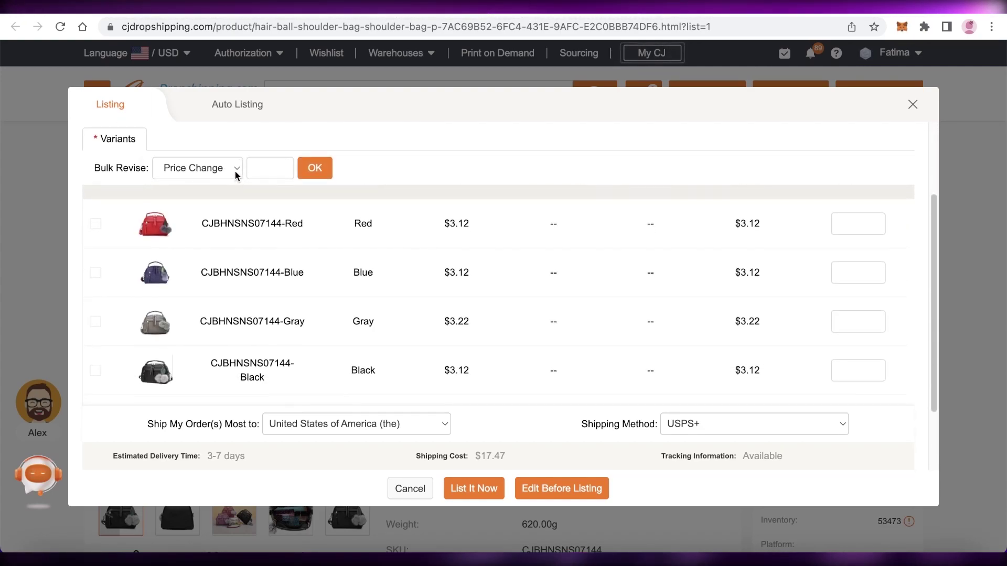
pyautogui.click(234, 170)
pyautogui.click(283, 168)
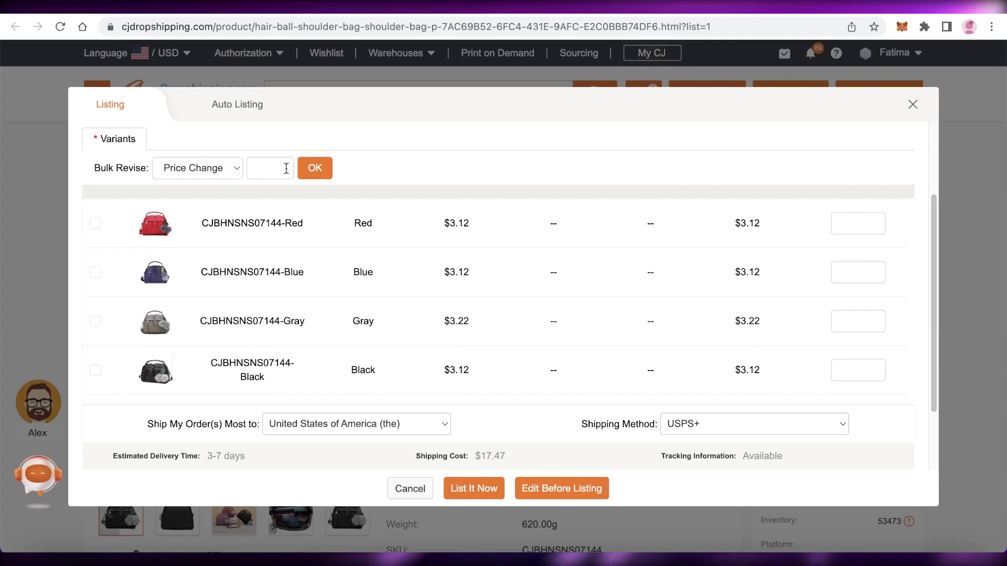
pyautogui.scroll(2, 584, 254)
pyautogui.scroll(-3, 782, 212)
pyautogui.scroll(3, 781, 212)
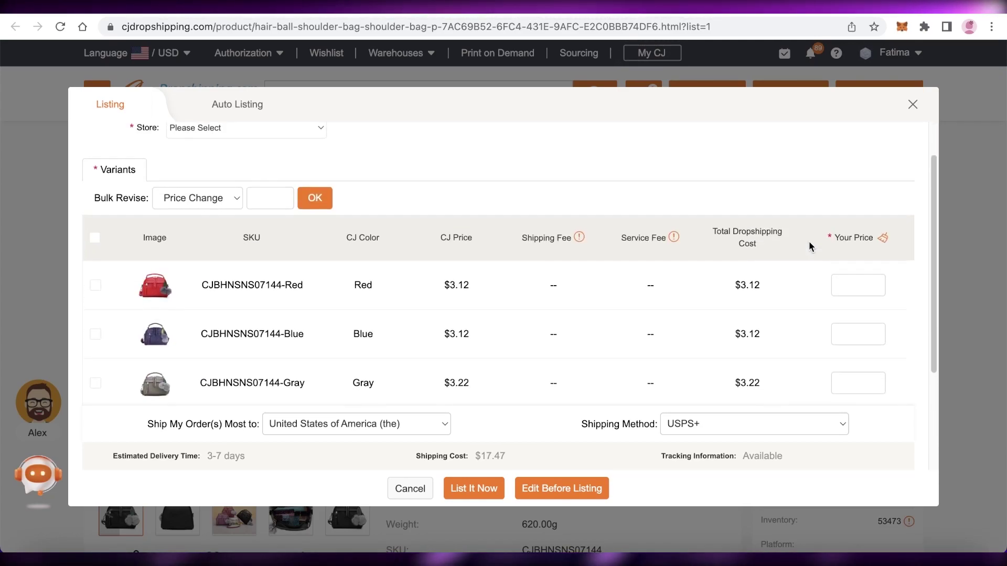
pyautogui.scroll(-5, 781, 254)
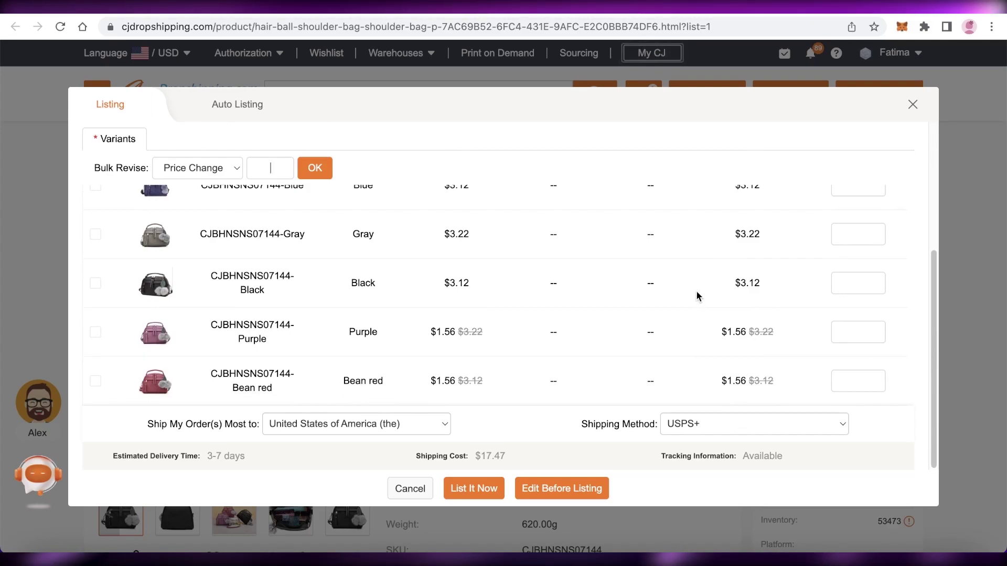
pyautogui.scroll(4, 700, 295)
pyautogui.scroll(-2, 849, 220)
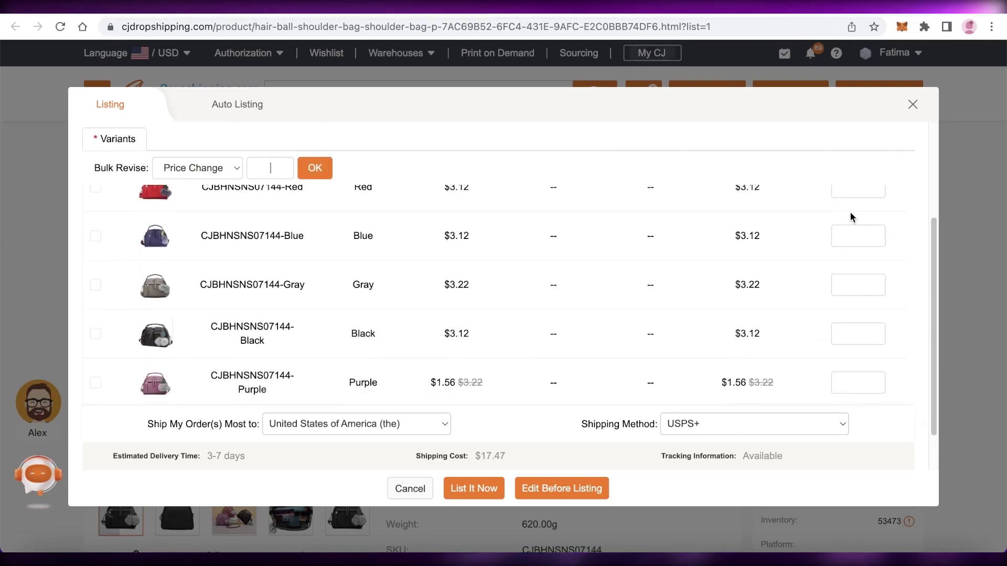
pyautogui.scroll(3, 851, 217)
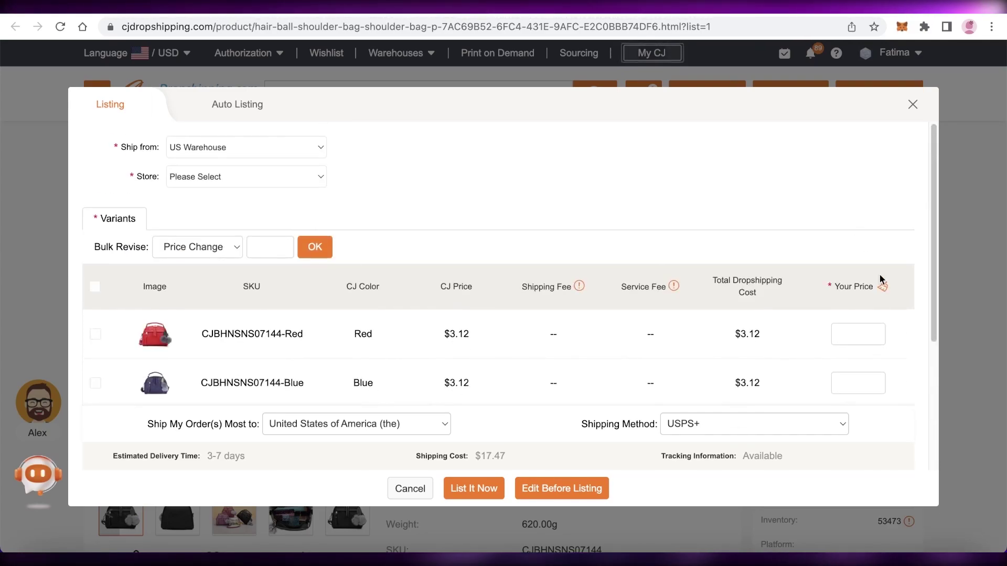
# Apply a price of 15 to all hair ball bag colour variants.
pyautogui.click(866, 326)
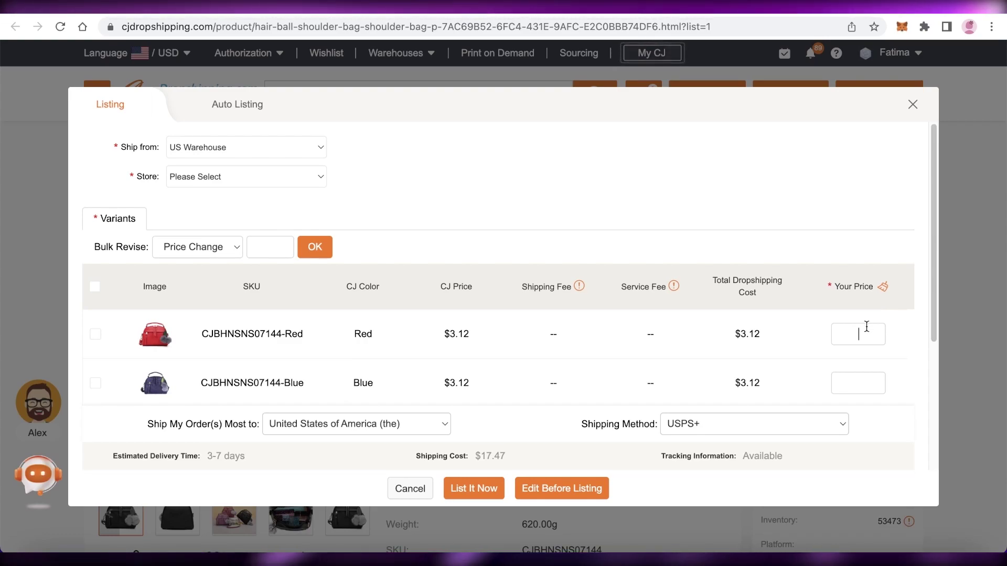
pyautogui.click(253, 249)
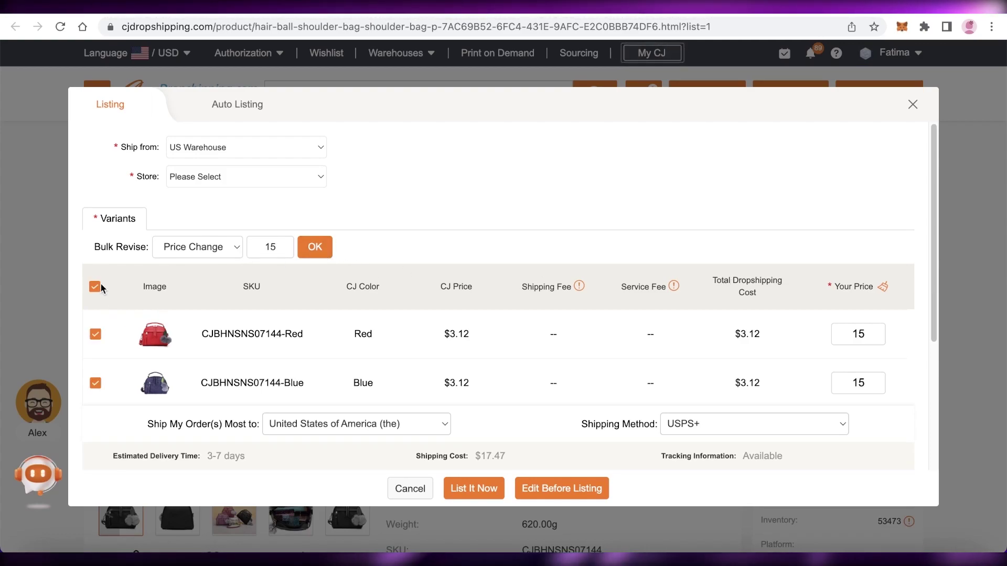
pyautogui.click(95, 286)
pyautogui.scroll(-4, 809, 210)
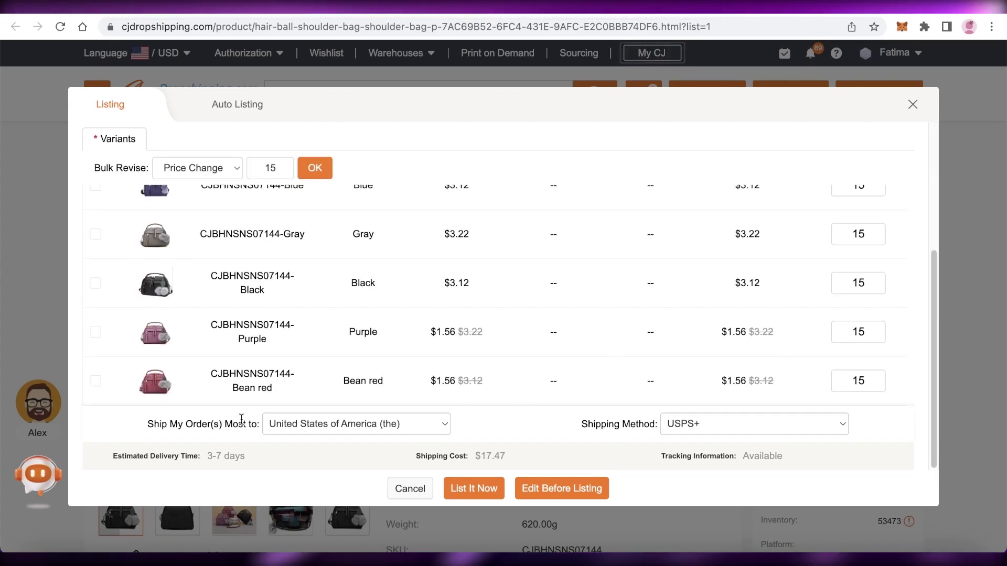
# Confirm United States as the destination and USPS+ as the shipping method.
pyautogui.click(293, 423)
pyautogui.click(304, 421)
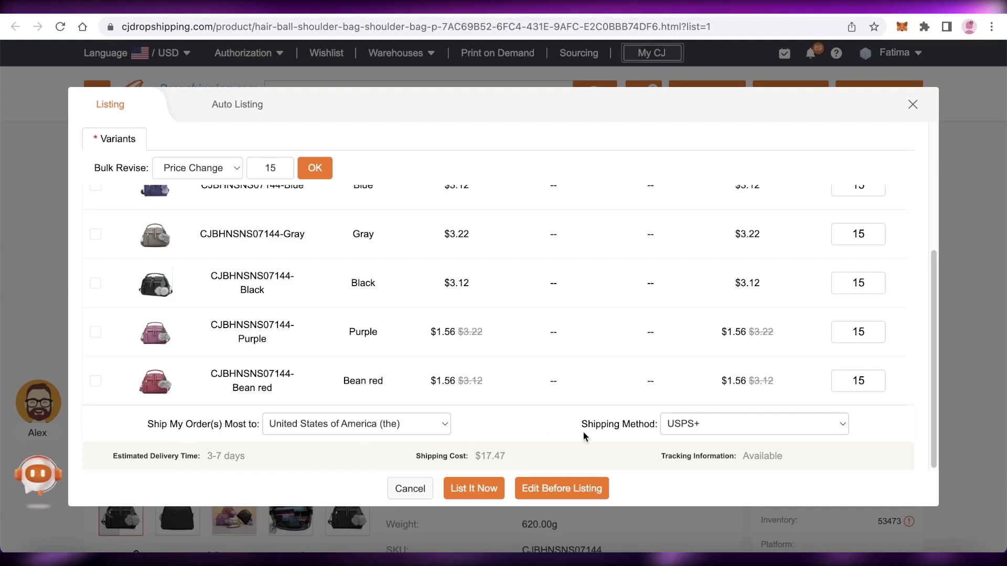
pyautogui.click(667, 423)
pyautogui.click(683, 425)
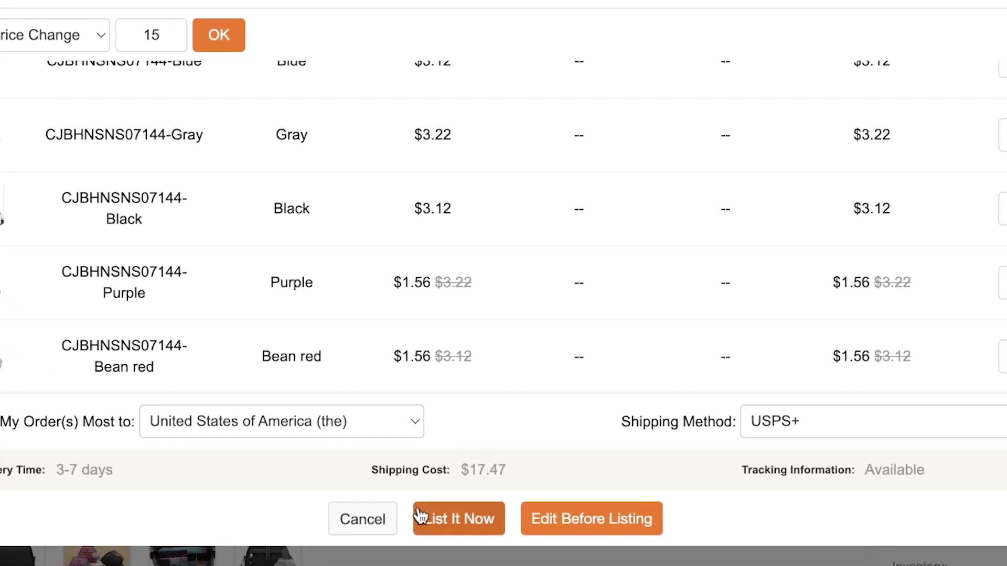
# In Edit Before Listing, delete the bag's default product title and move to the Tags field.
pyautogui.click(624, 525)
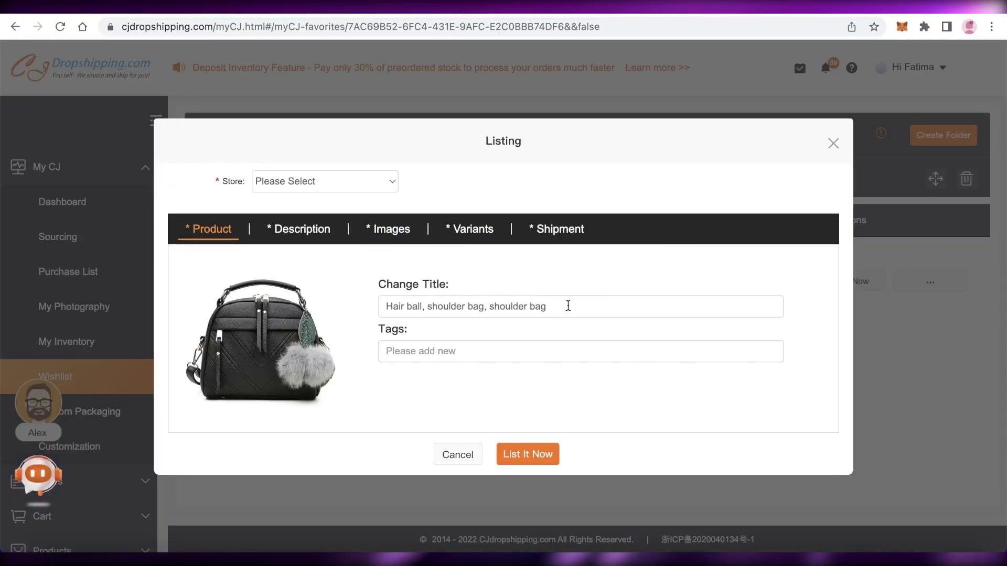
pyautogui.moveTo(566, 306); pyautogui.dragTo(360, 315)
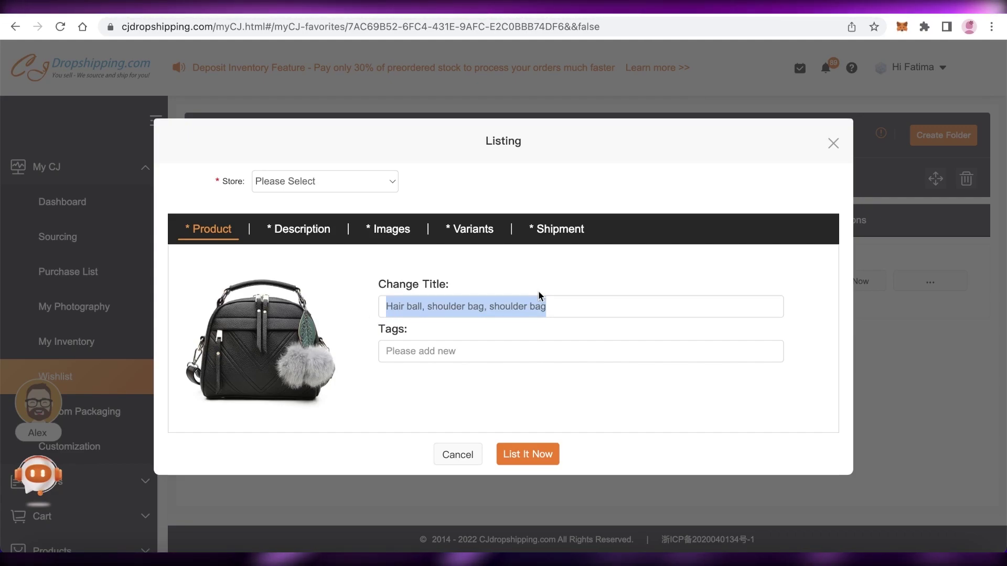
pyautogui.press('BackSpace')
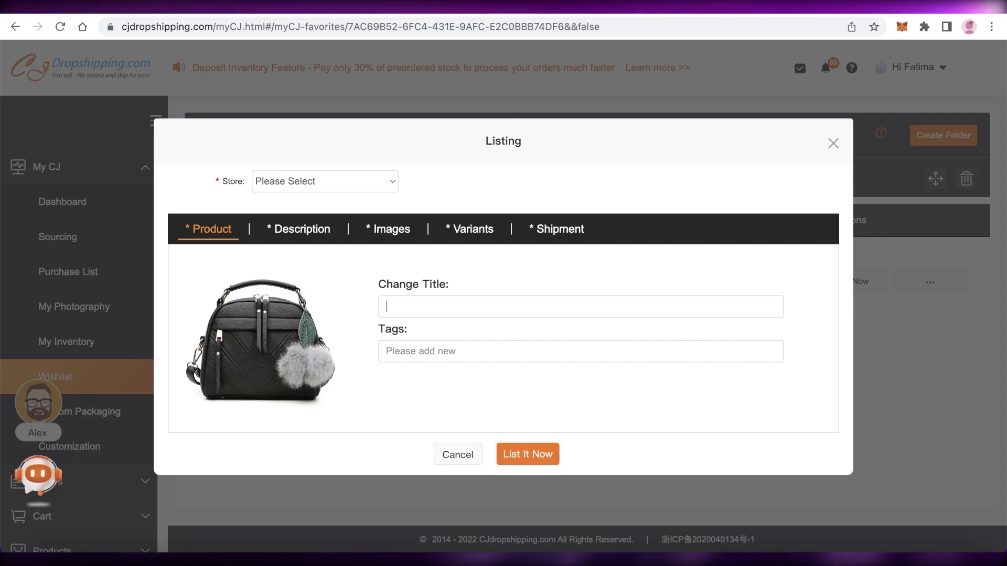
pyautogui.click(524, 350)
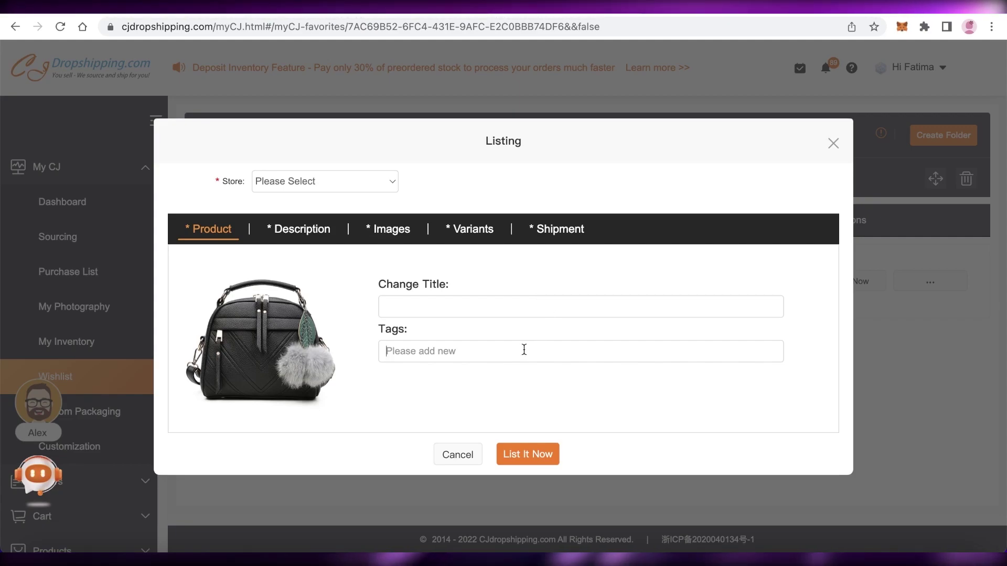
pyautogui.click(301, 231)
pyautogui.scroll(-10, 293, 323)
pyautogui.scroll(10, 302, 327)
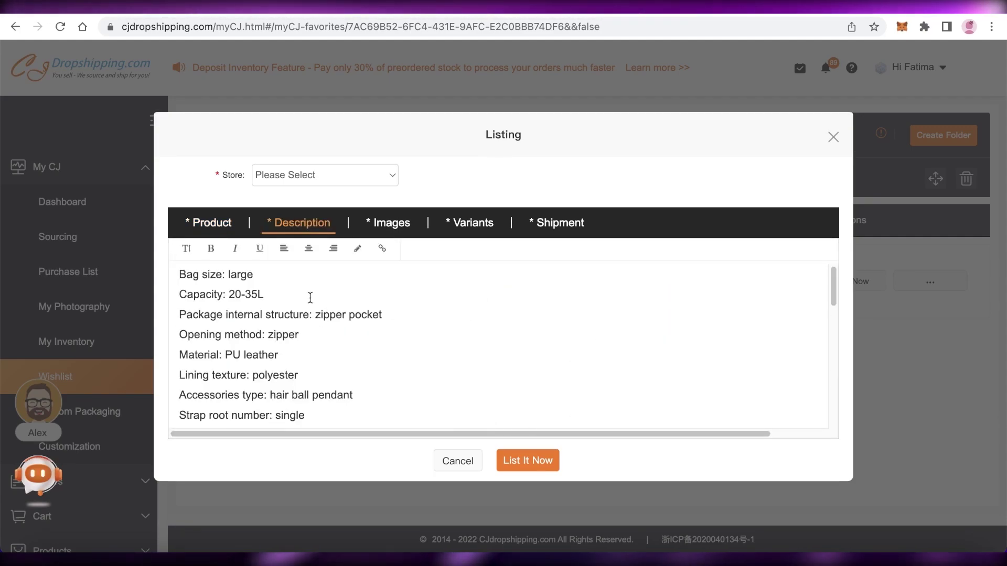
pyautogui.moveTo(180, 273); pyautogui.dragTo(419, 359)
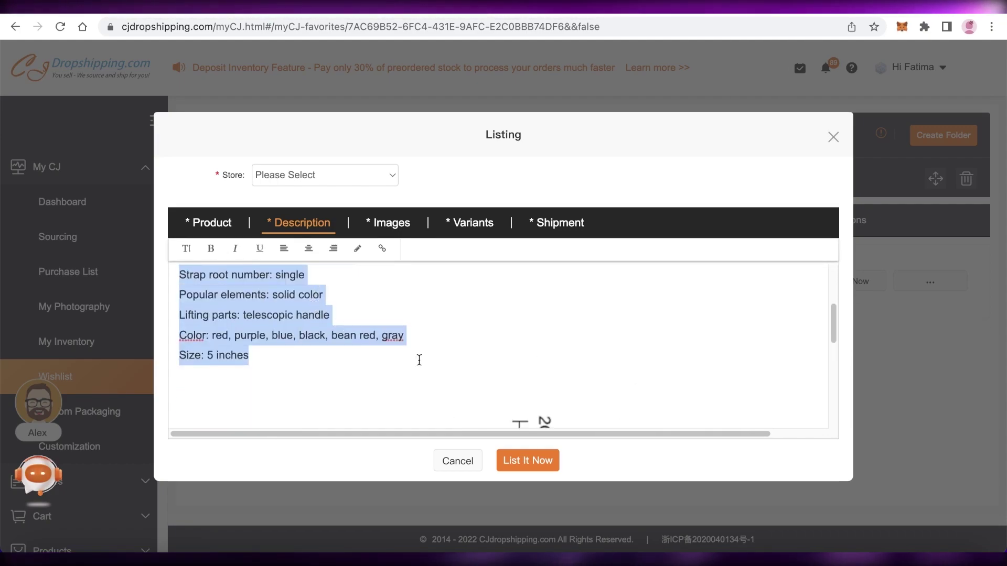
pyautogui.click(394, 357)
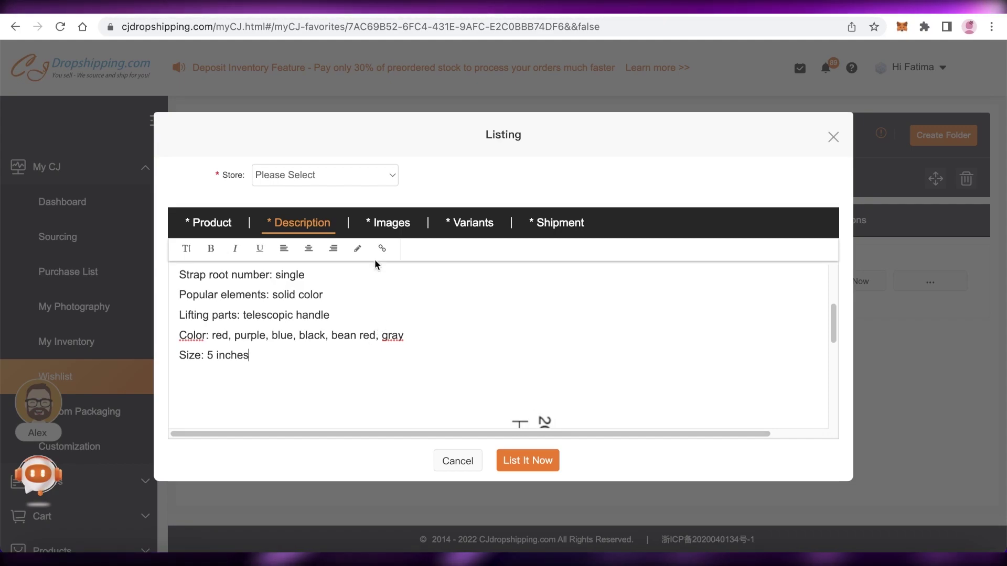
pyautogui.click(388, 222)
pyautogui.scroll(-3, 499, 228)
pyautogui.scroll(3, 493, 220)
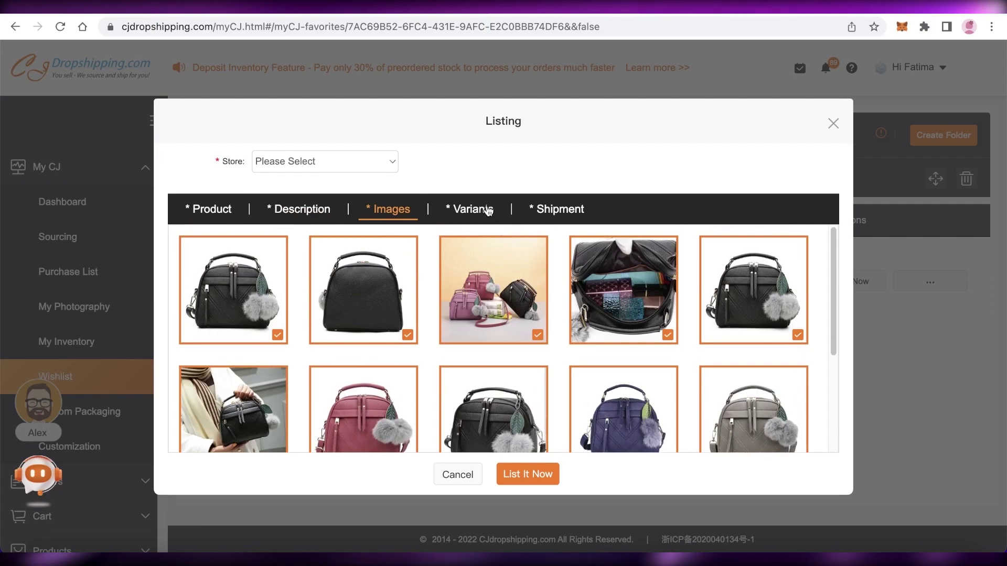
pyautogui.click(488, 211)
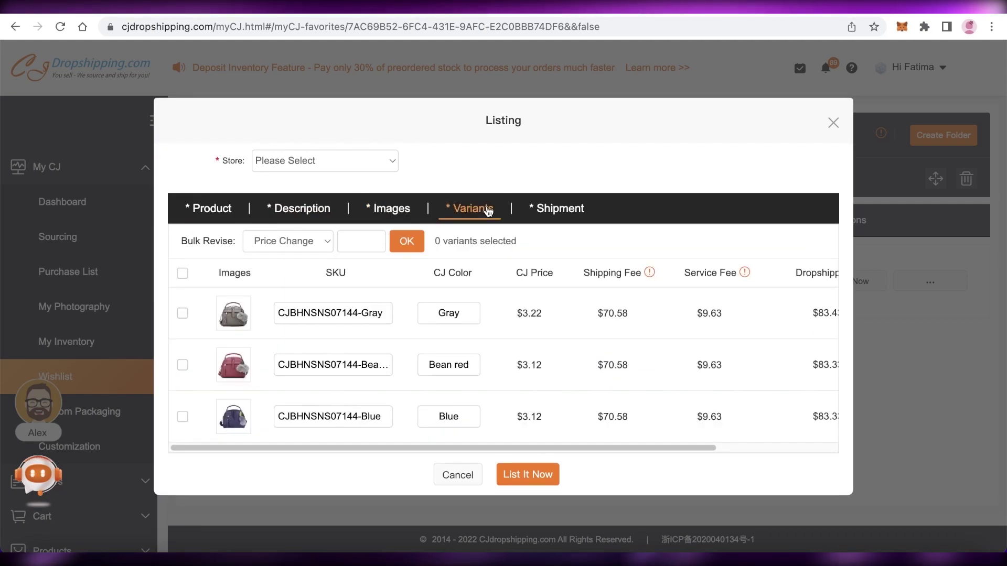
pyautogui.click(577, 209)
pyautogui.click(213, 205)
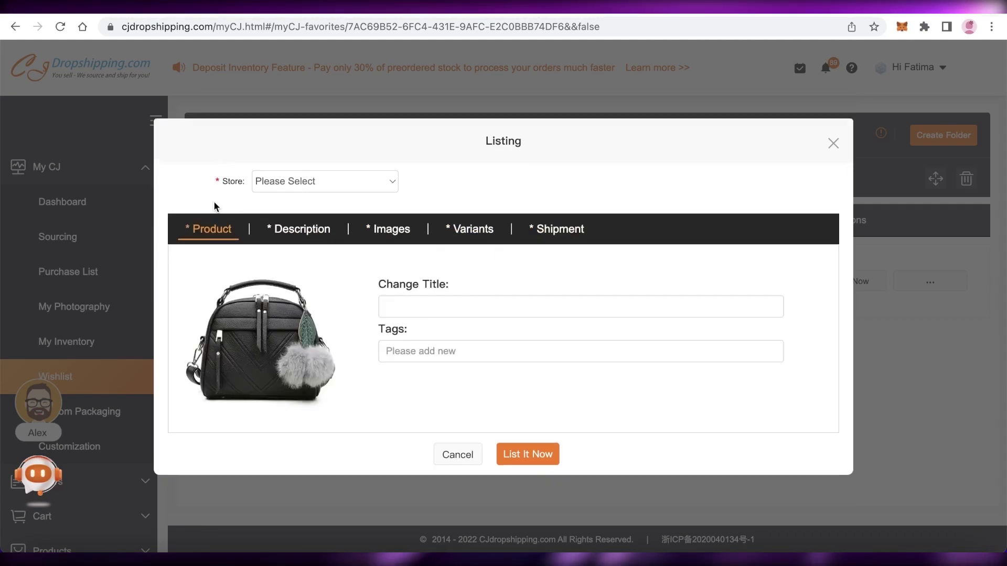